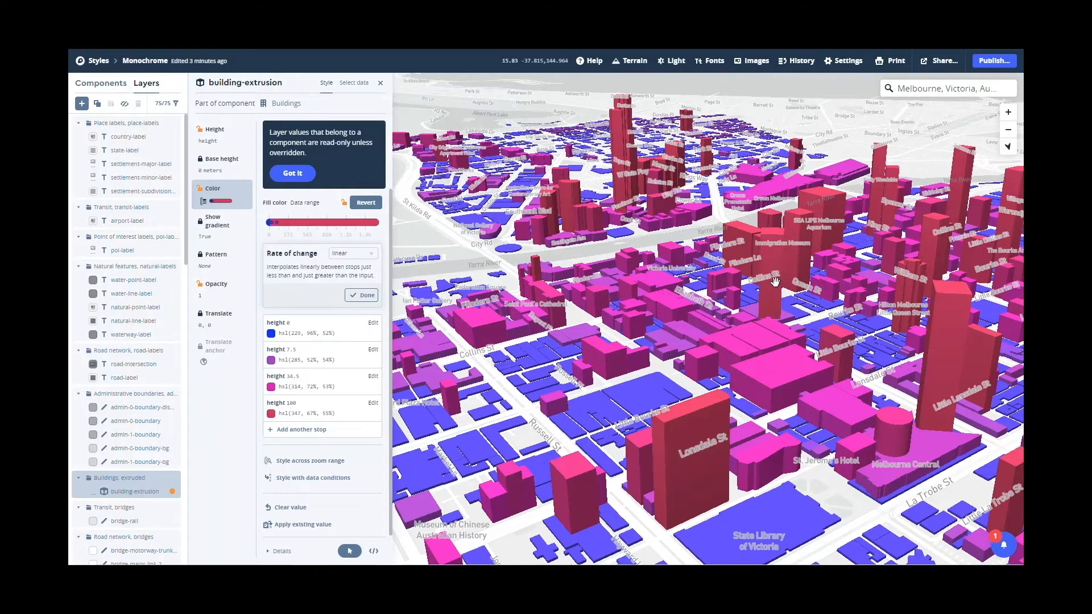
drag(775, 281, 550, 333)
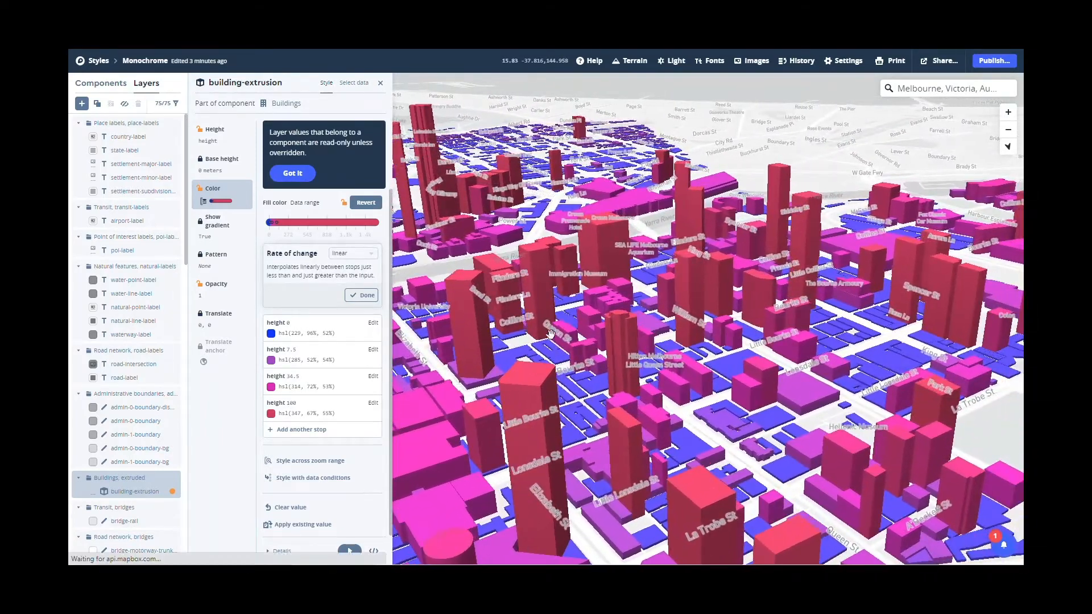
drag(656, 315, 592, 319)
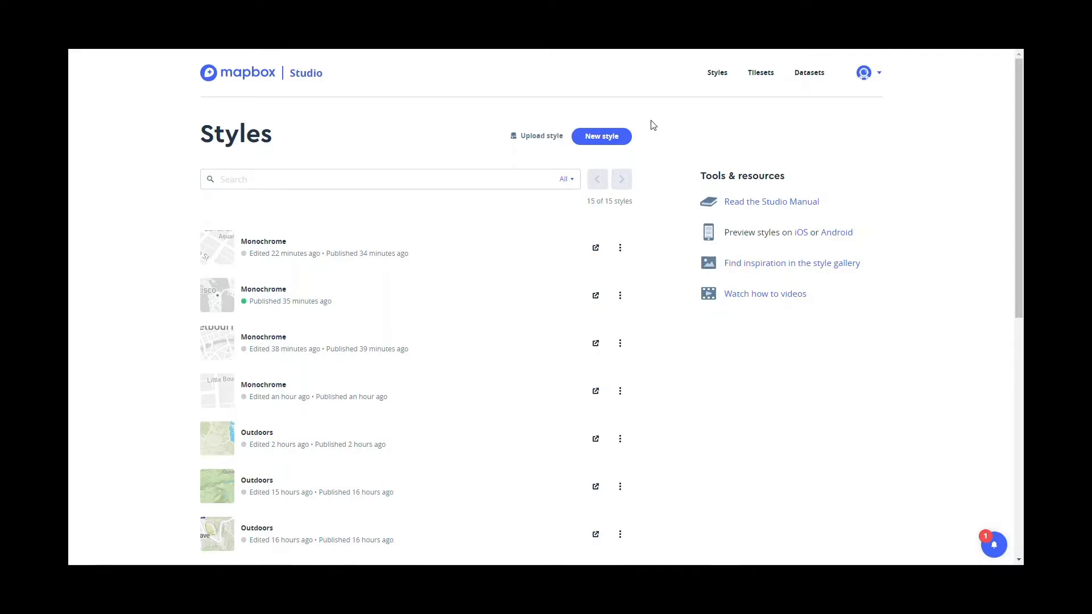
- Create a new style from the Monochrome template in the Light variation and open it for customizing
click(604, 138)
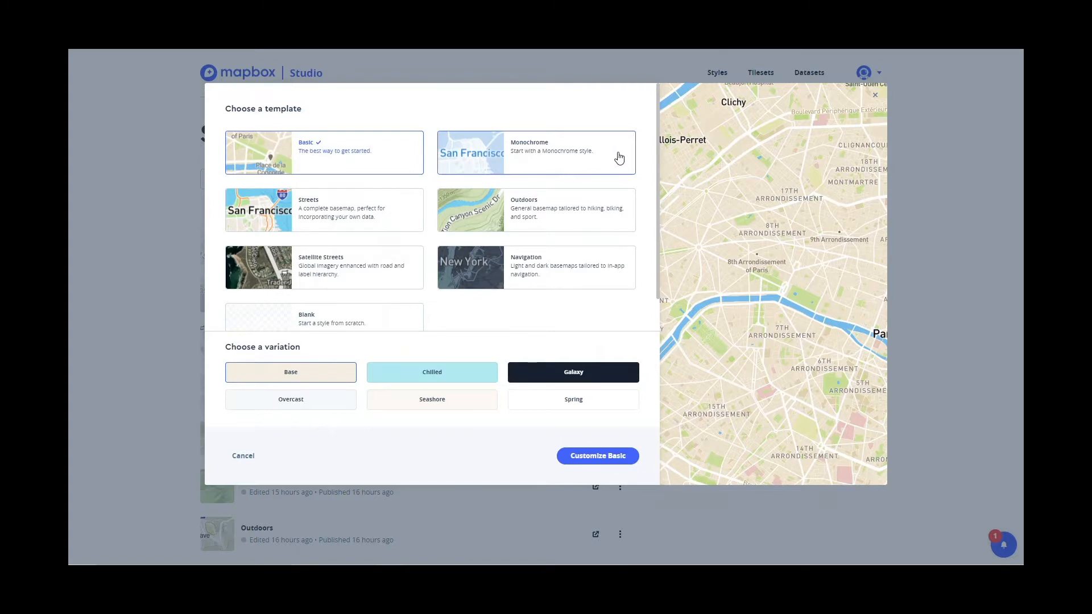
click(619, 158)
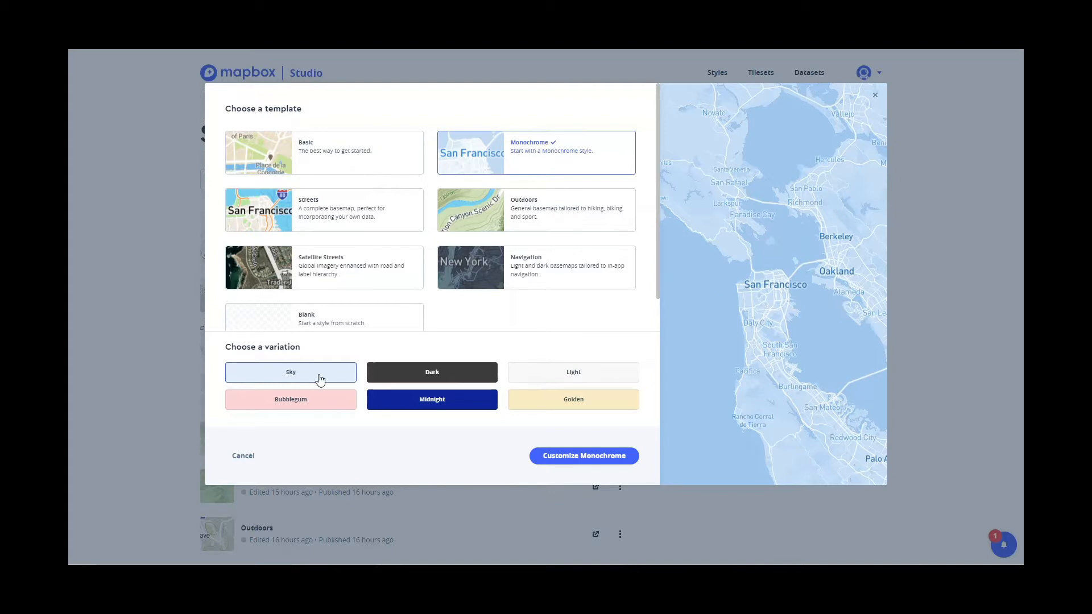
click(528, 377)
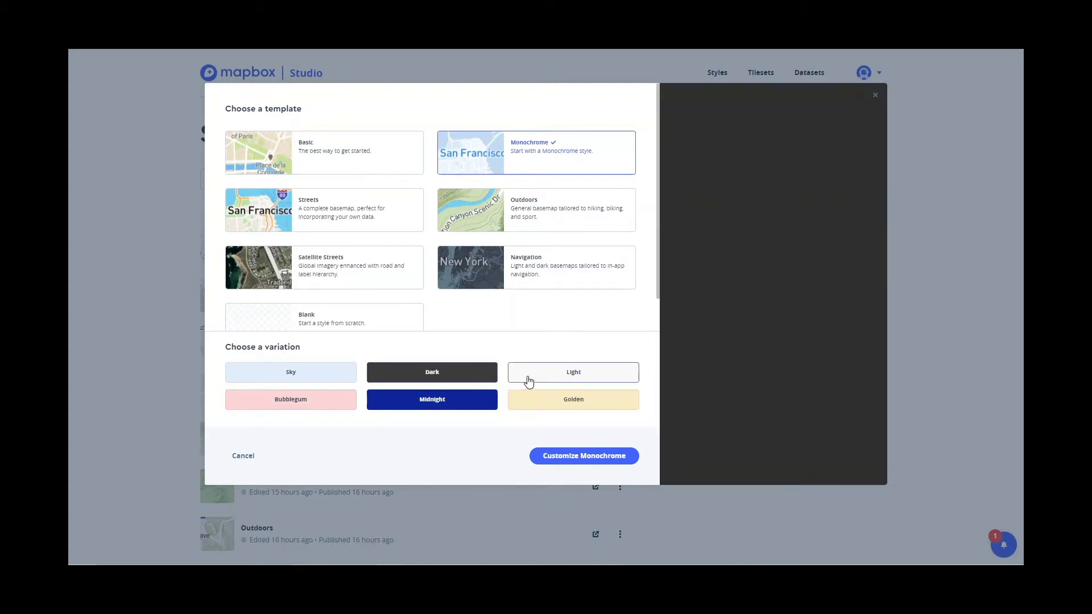
click(541, 406)
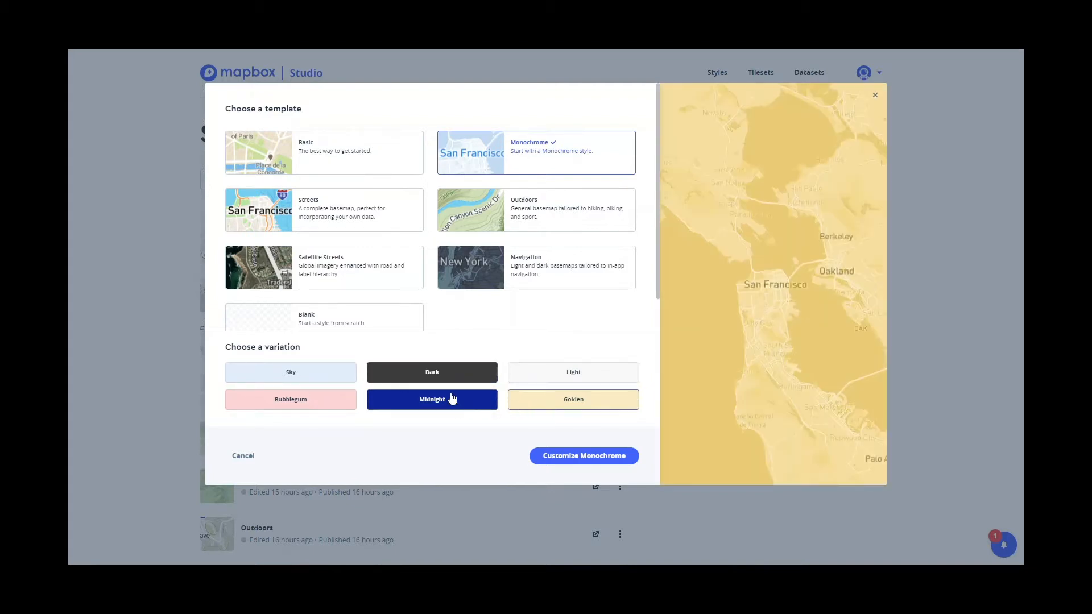
click(566, 378)
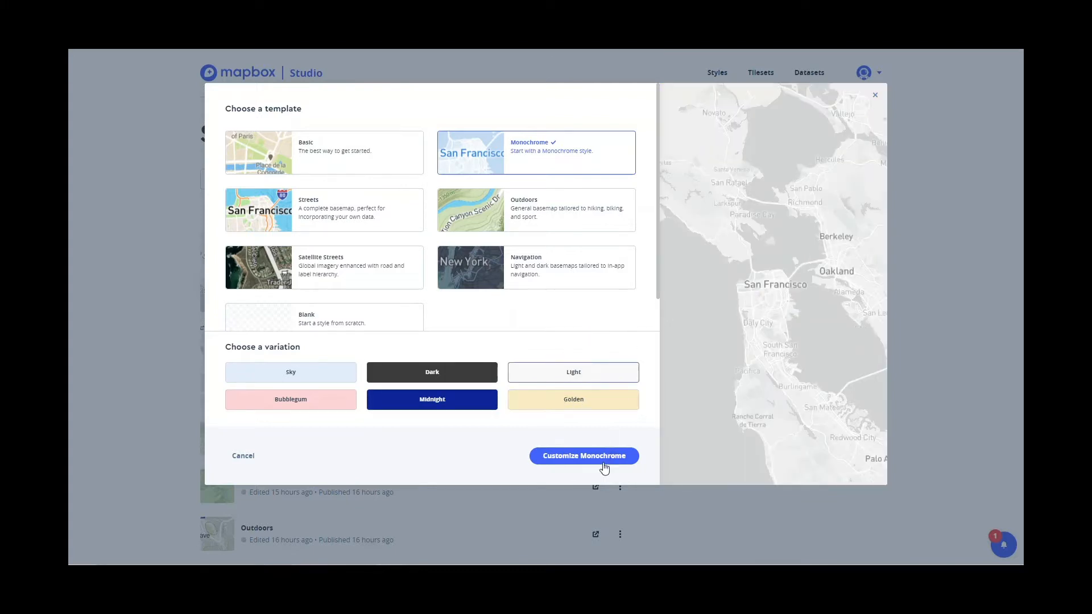
click(603, 467)
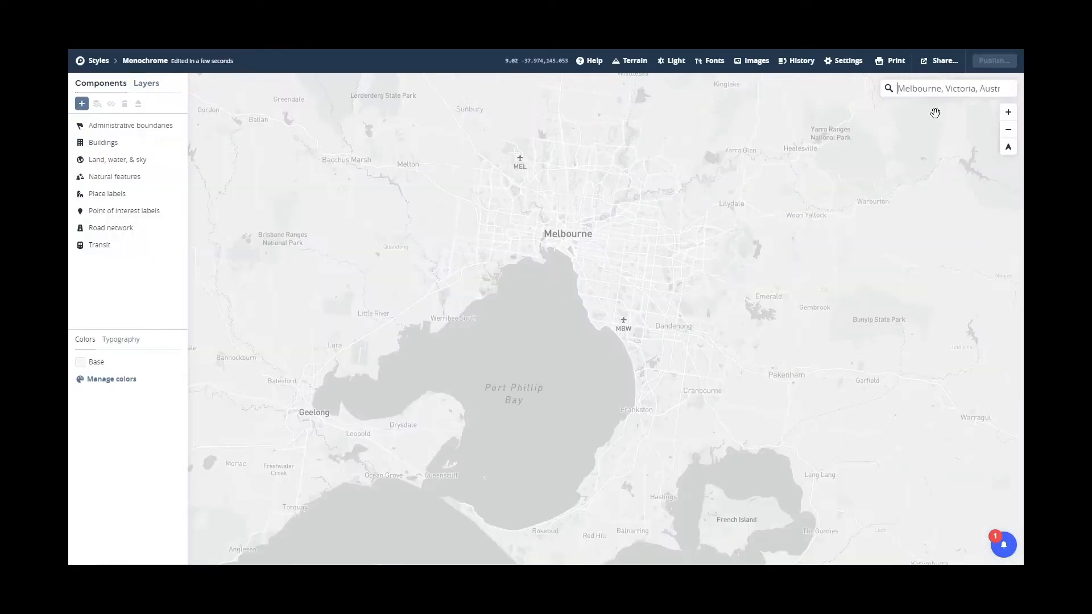
- Open the Buildings component's settings and enable 3D buildings for the Melbourne map
scroll(600, 242, up, 5)
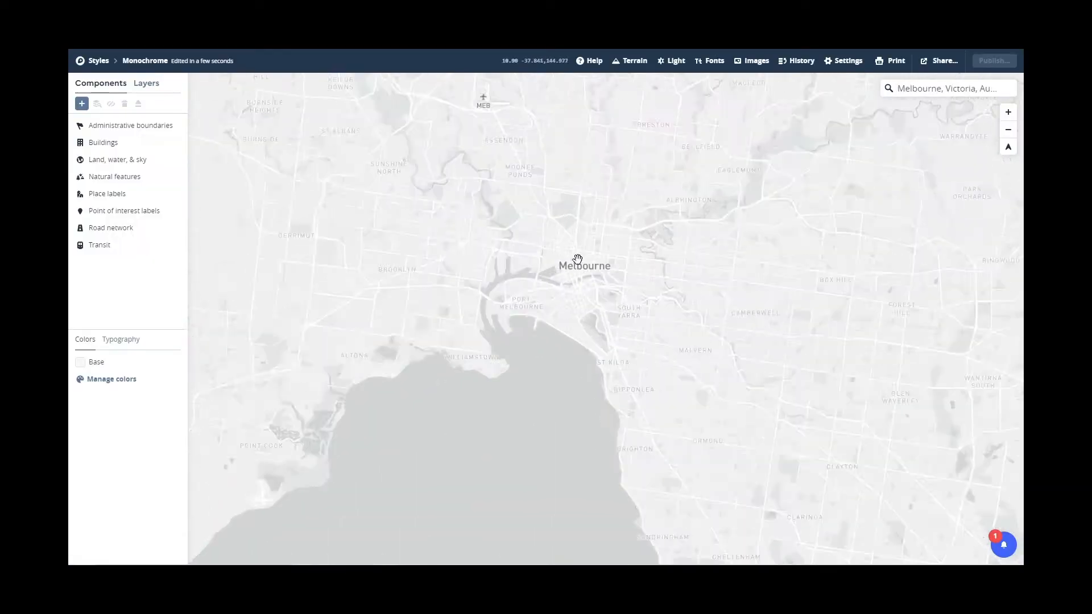
scroll(597, 287, up, 1)
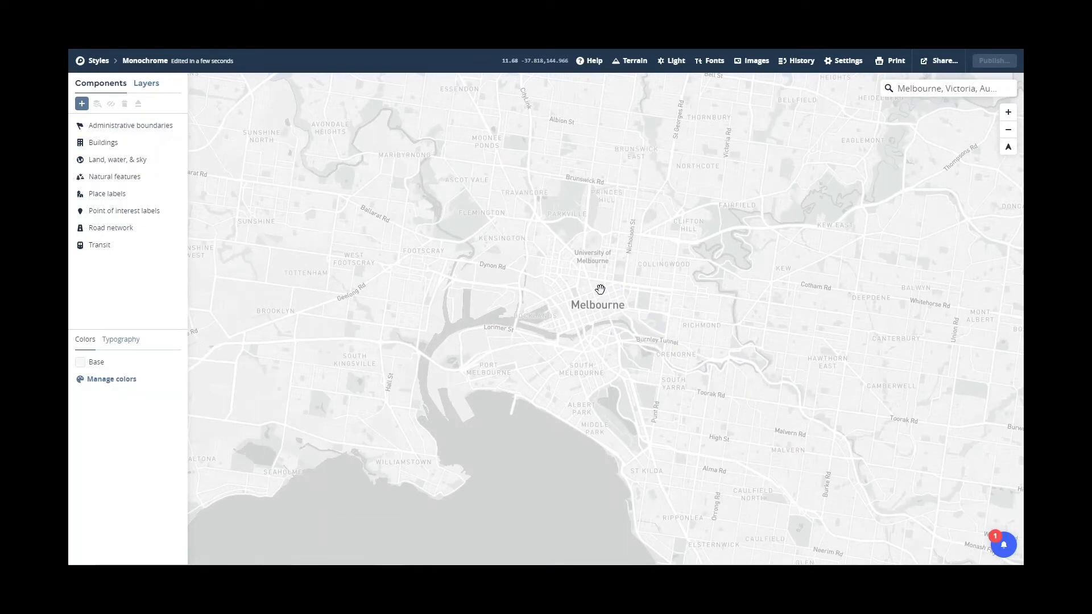
scroll(599, 289, up, 5)
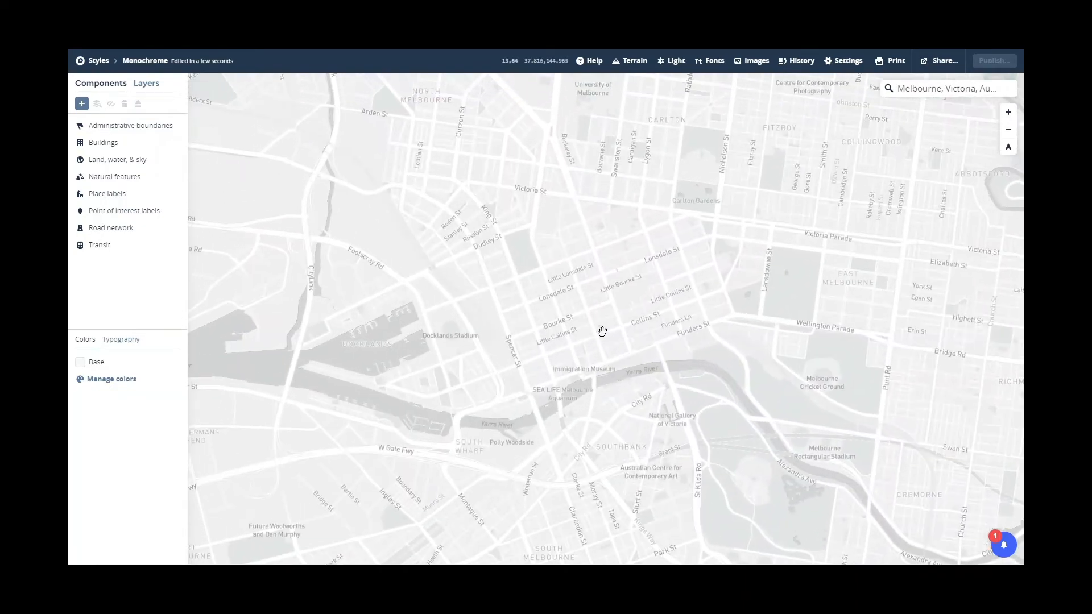
scroll(602, 331, up, 2)
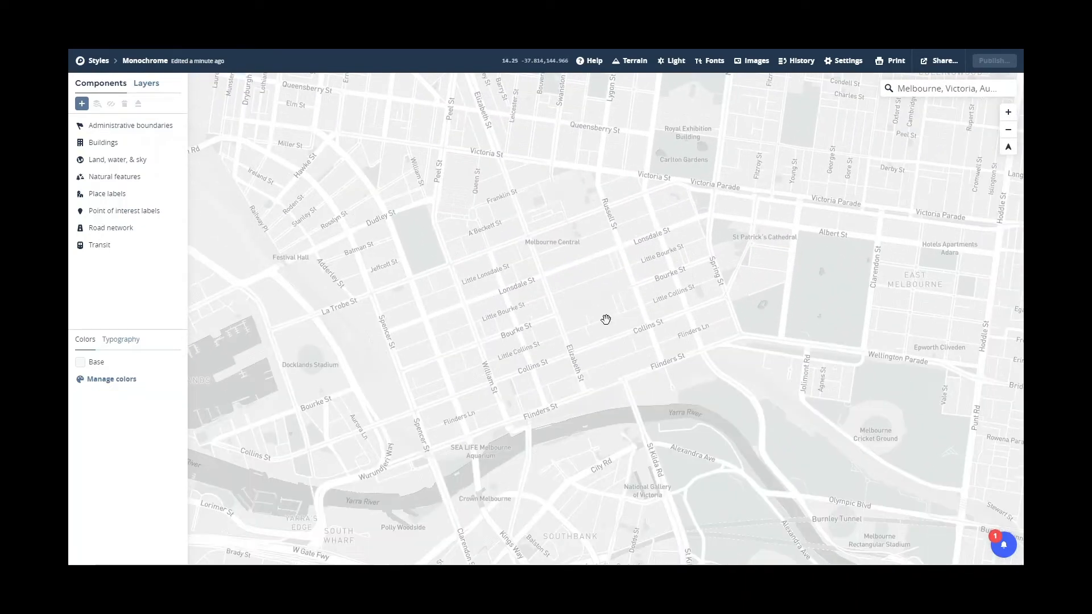
click(106, 147)
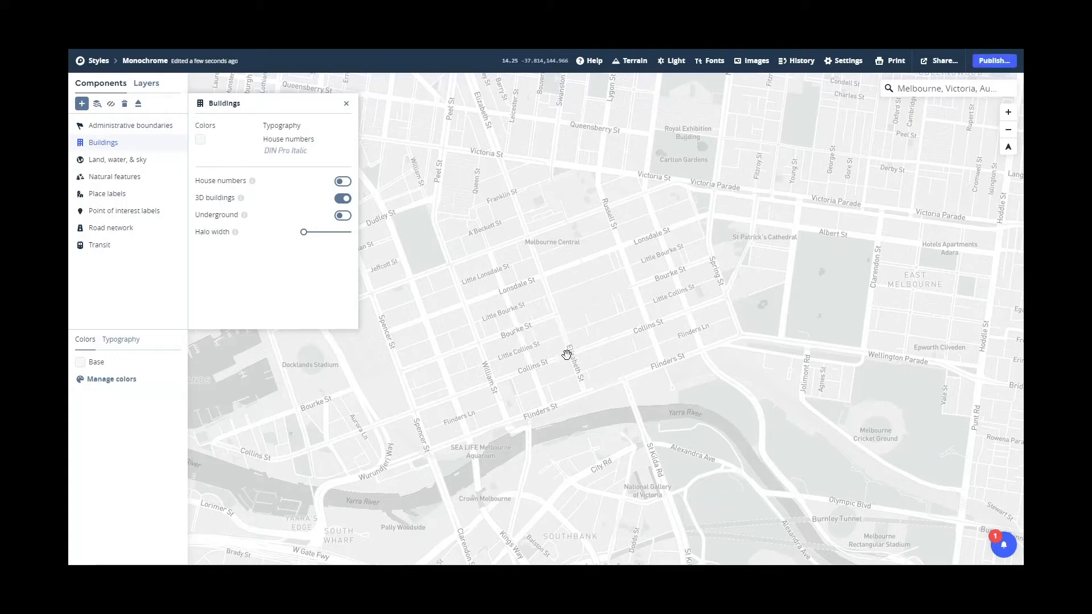
- Examine the 3D buildings across central Melbourne and the Yarra River from several tilted and rotated views
scroll(572, 325, up, 5)
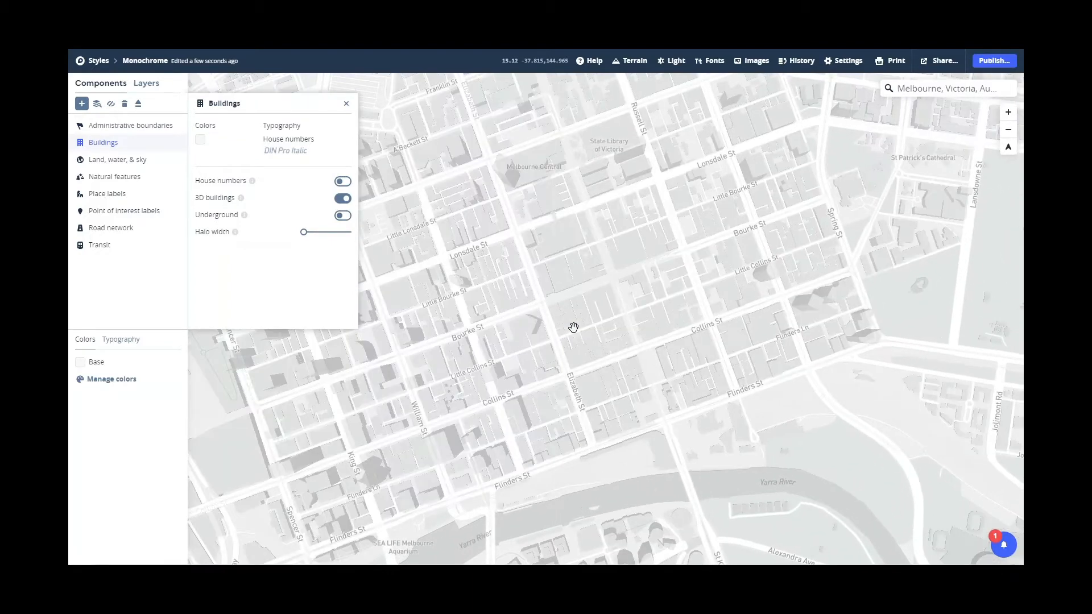
drag(524, 356, 694, 309)
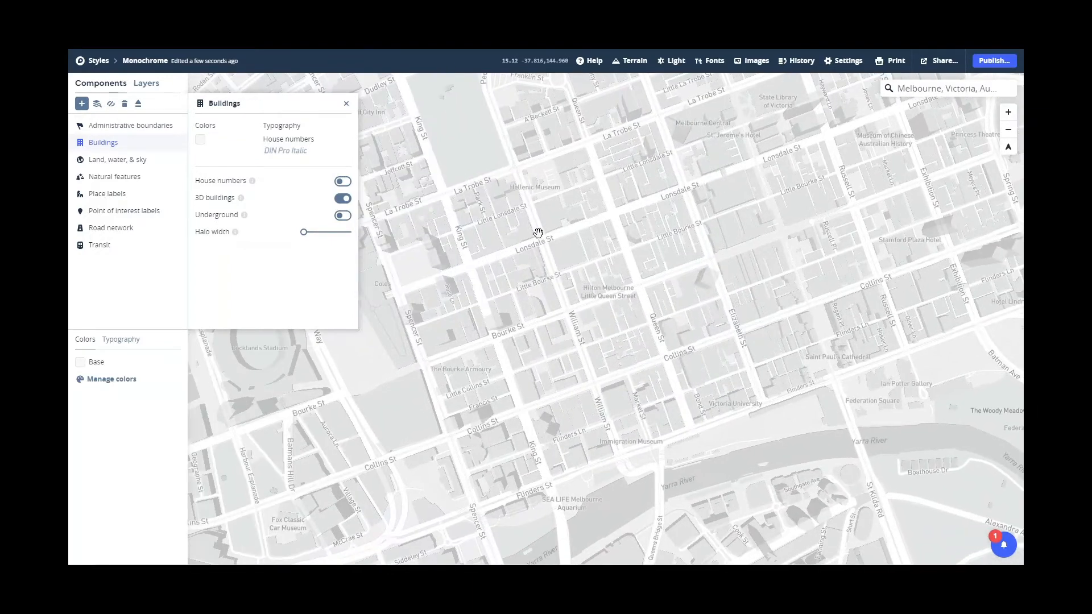
drag(473, 493, 694, 403)
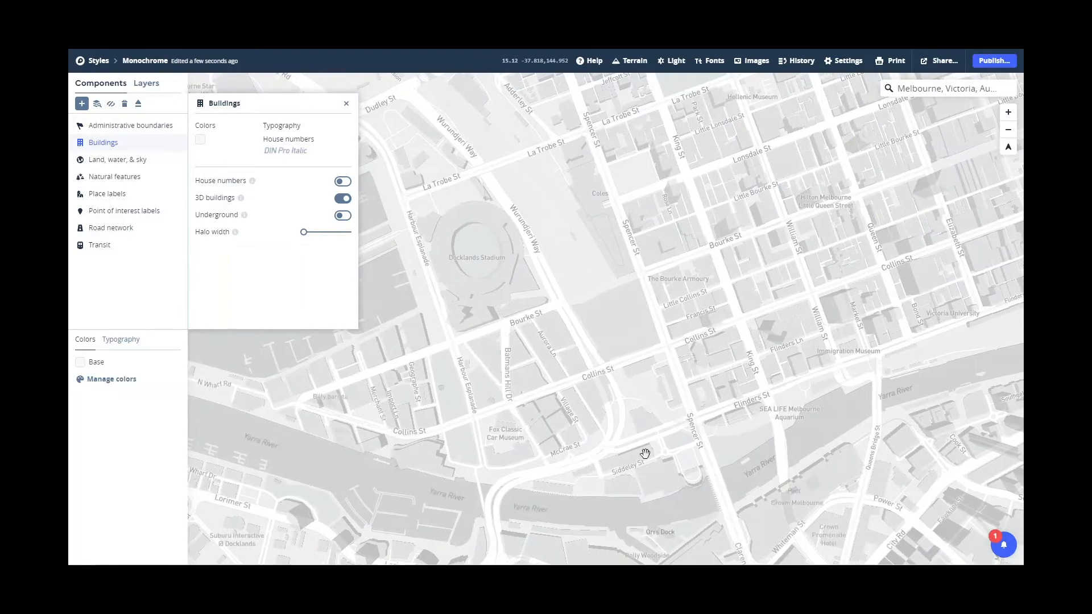
drag(764, 253, 561, 441)
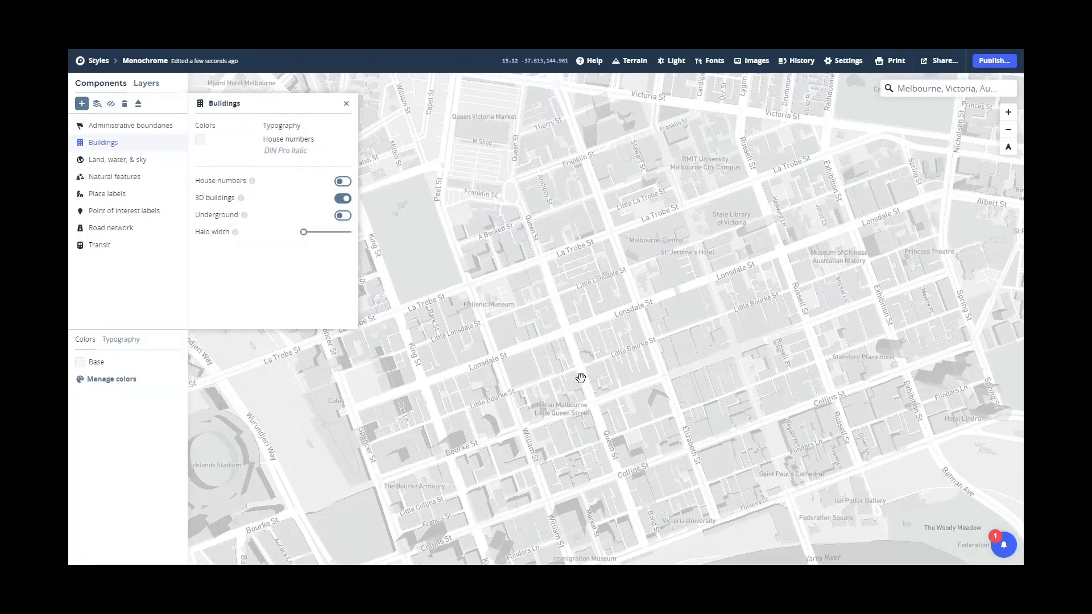
drag(580, 377, 698, 339)
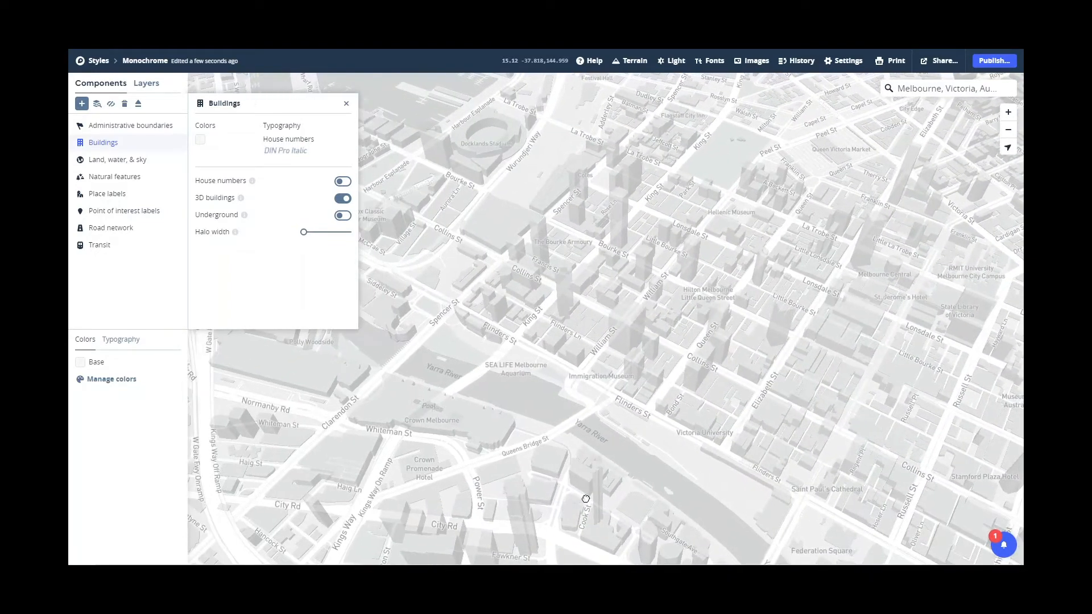
drag(585, 499, 519, 438)
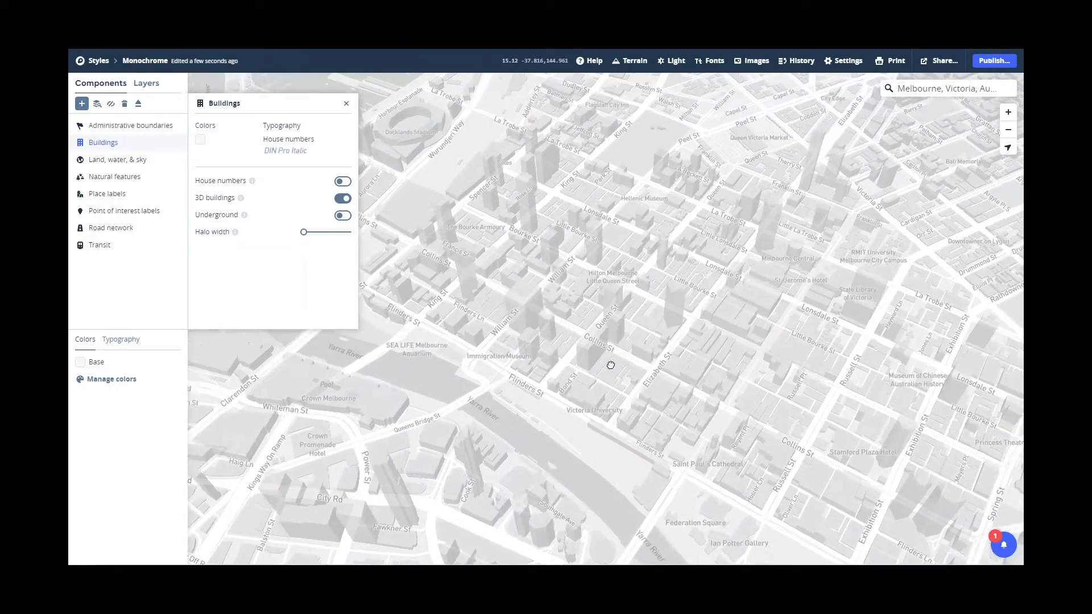
drag(610, 365, 540, 508)
drag(522, 396, 698, 393)
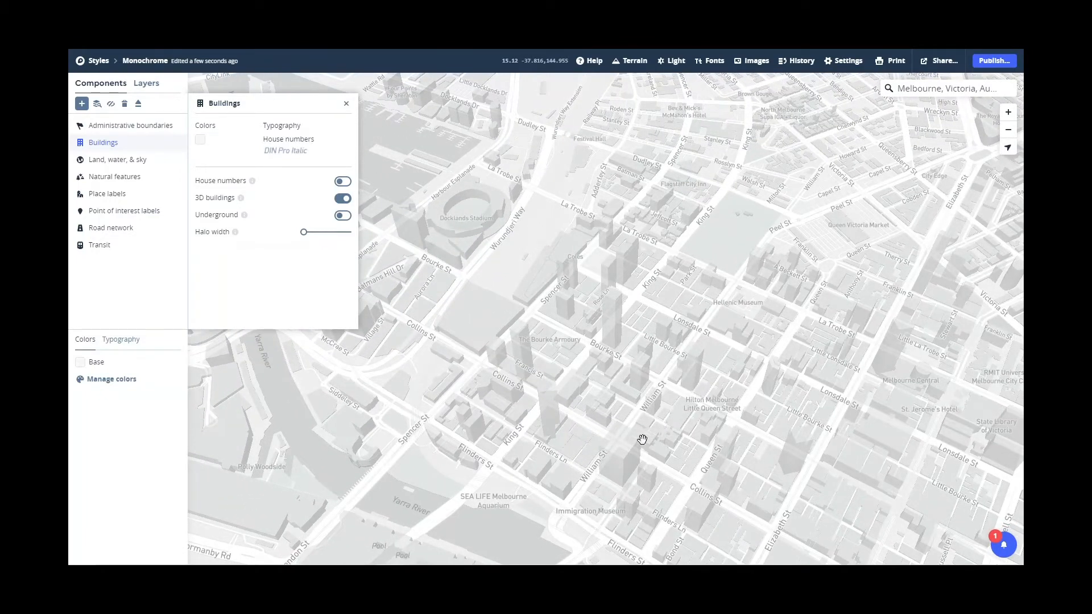
drag(641, 438, 595, 368)
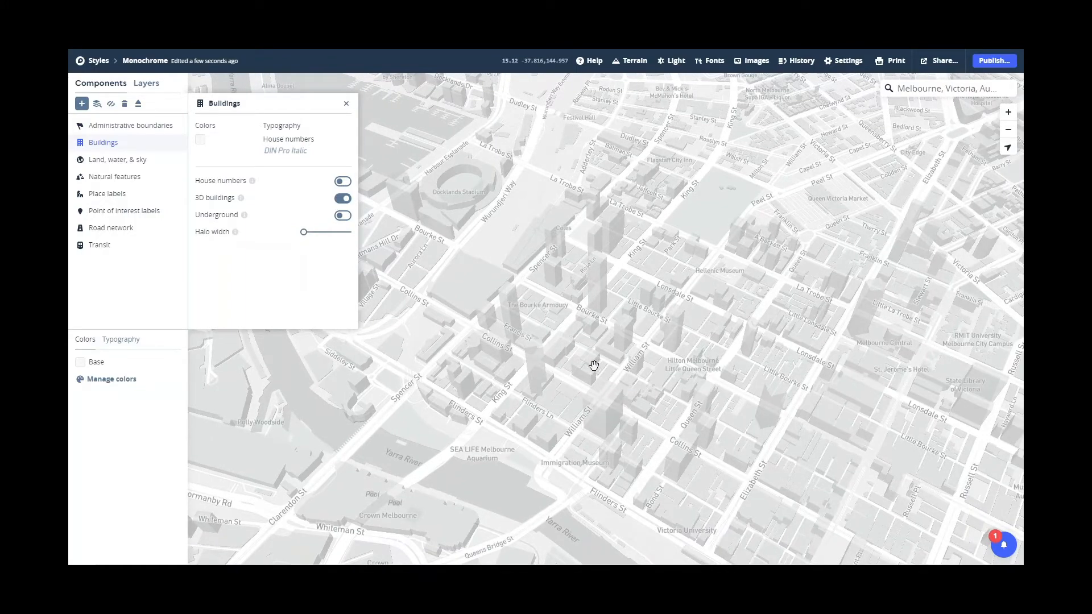
drag(580, 338, 653, 341)
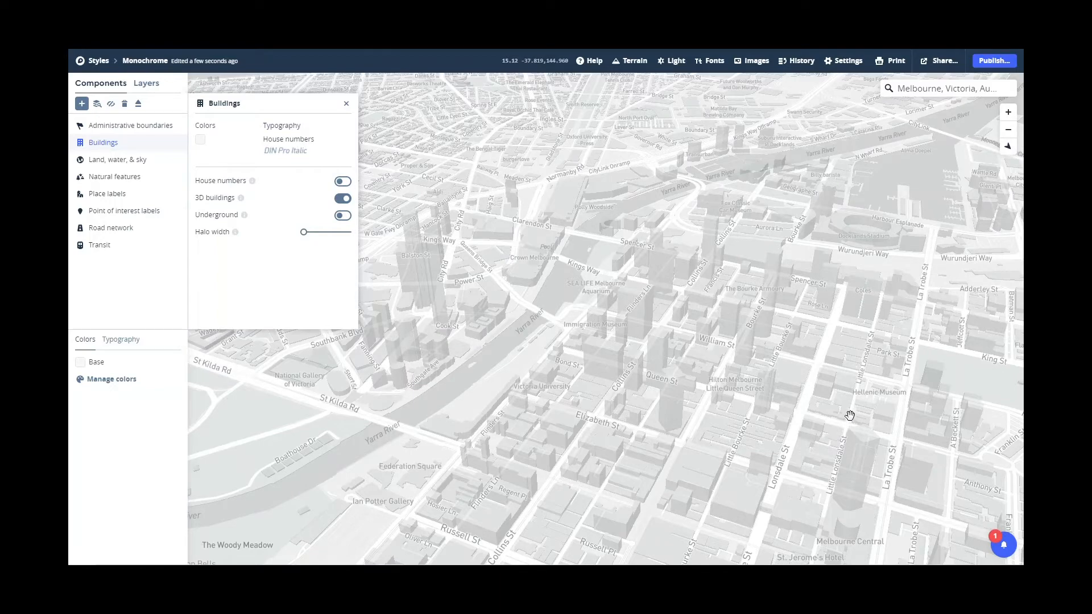
drag(879, 375, 568, 322)
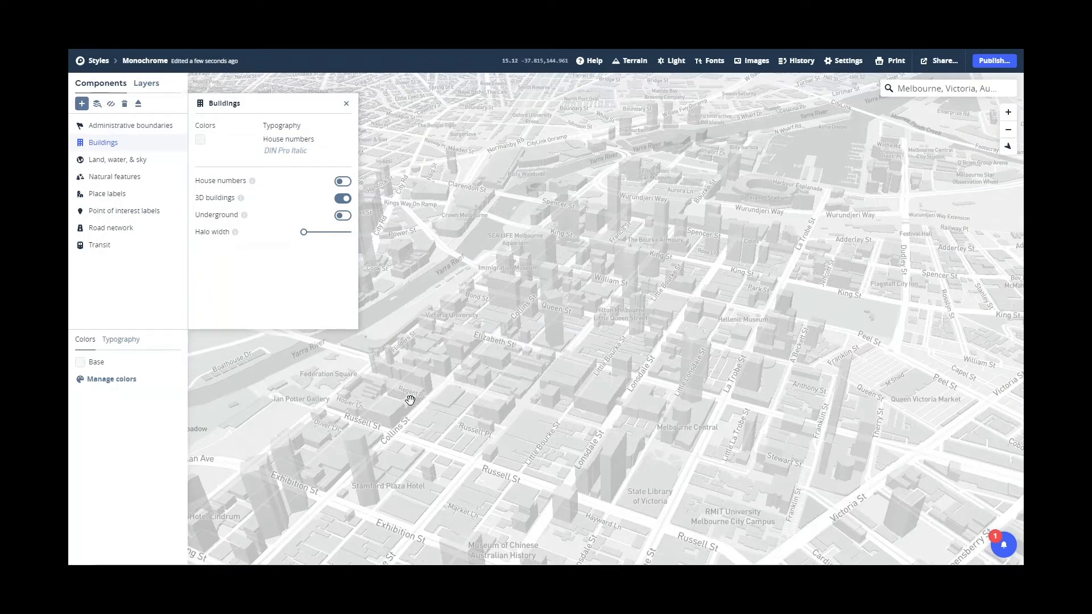
drag(425, 425, 622, 390)
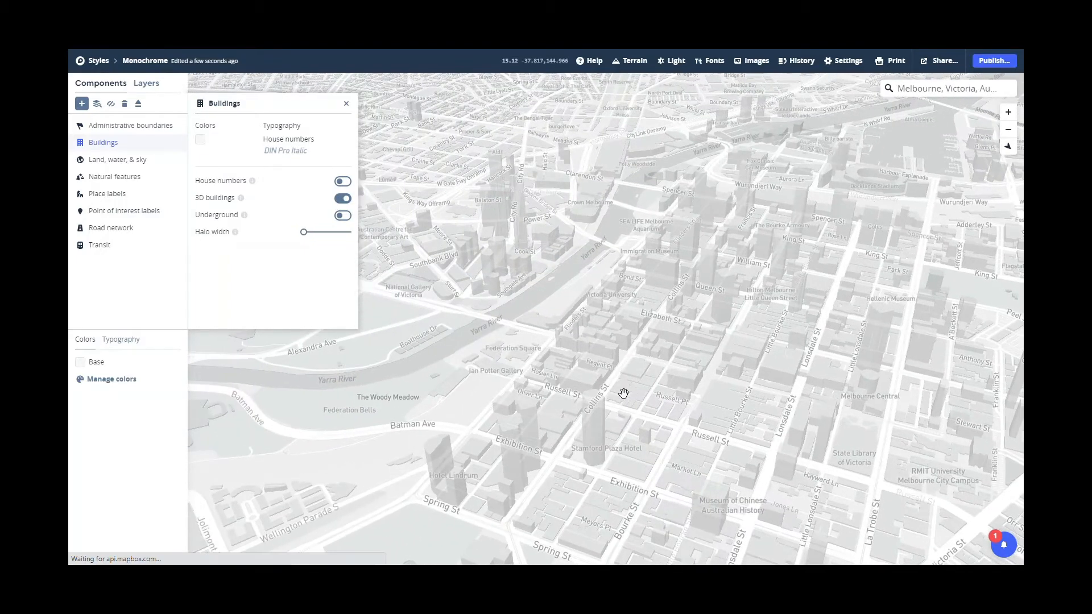
- Open the building-extrusion layer from a building on the map and override its Height value
click(591, 425)
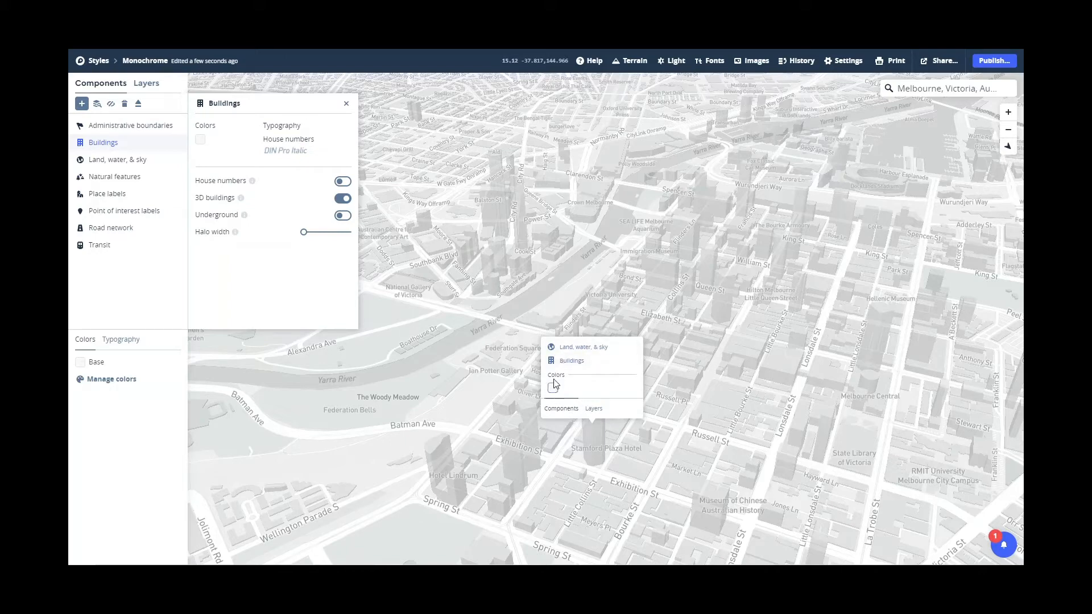
click(594, 410)
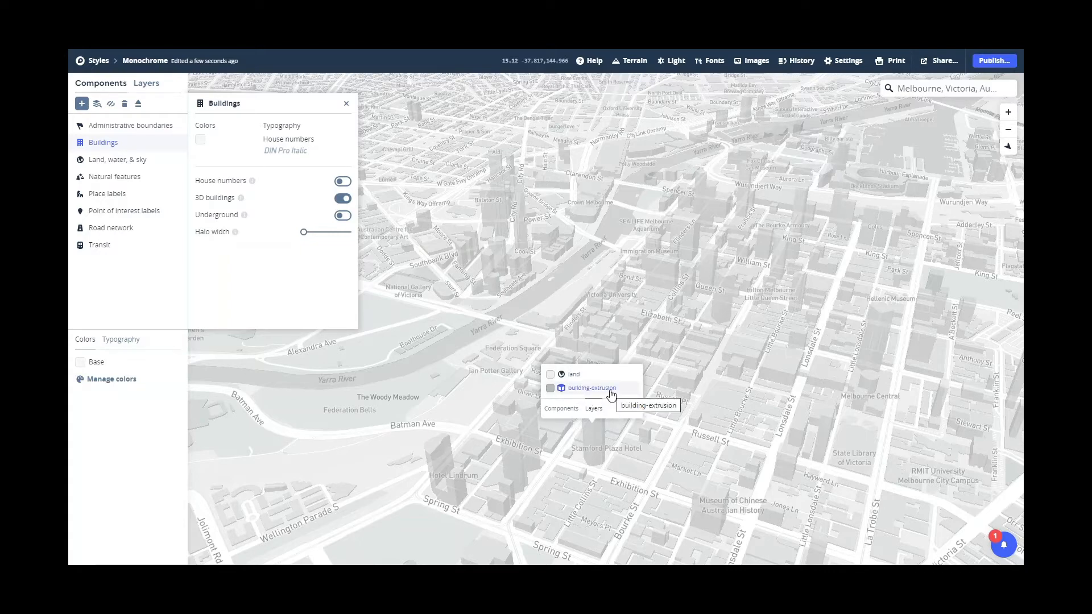
click(611, 391)
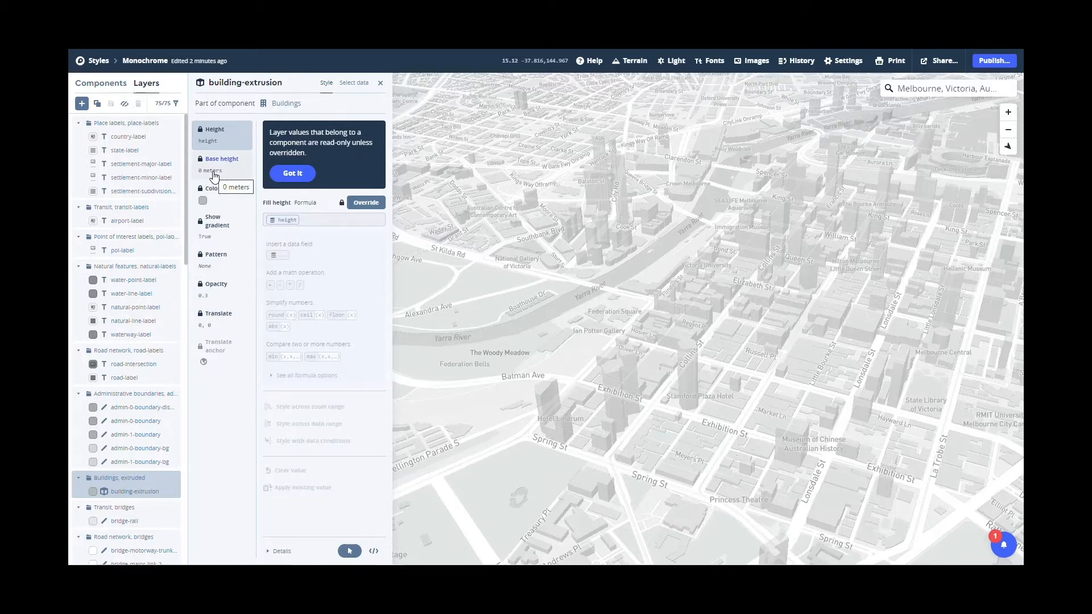
drag(701, 399, 648, 414)
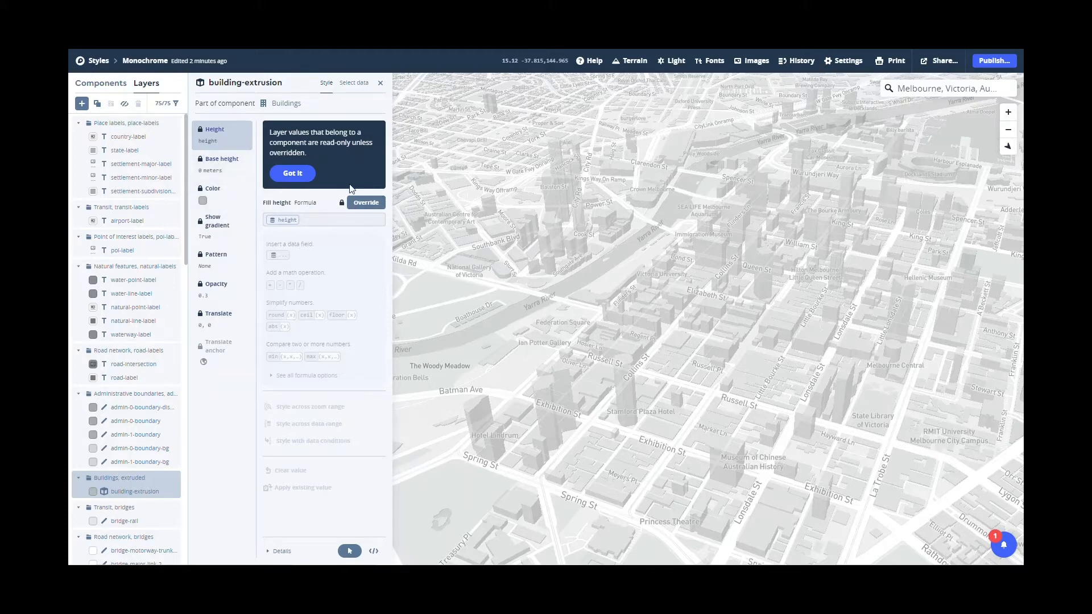
click(366, 203)
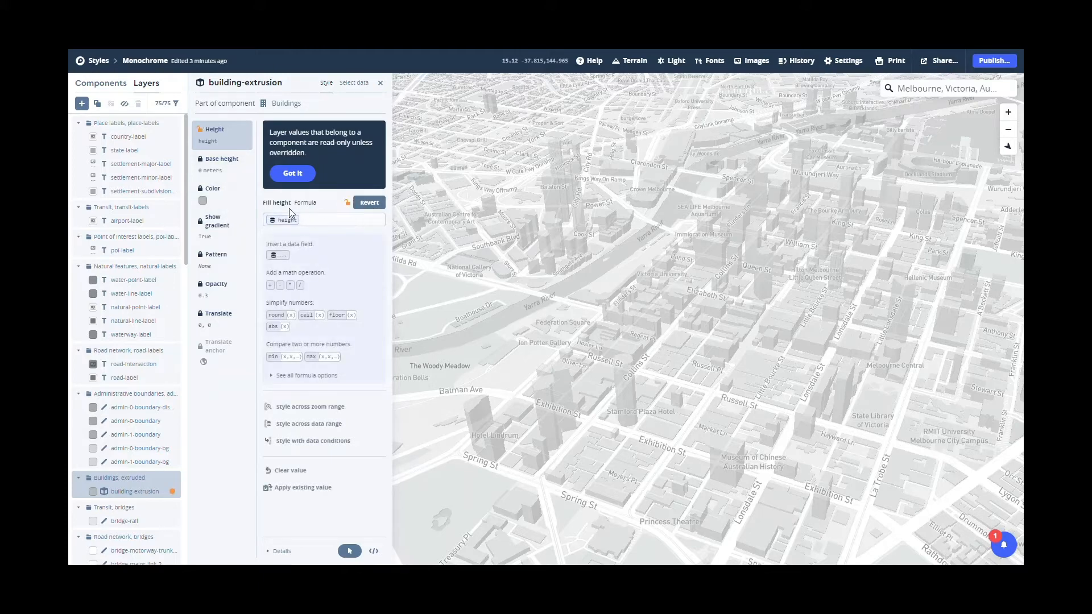
- Override the building-extrusion layer's fill color, try teal shades, and set it to blue 3351d7
click(215, 195)
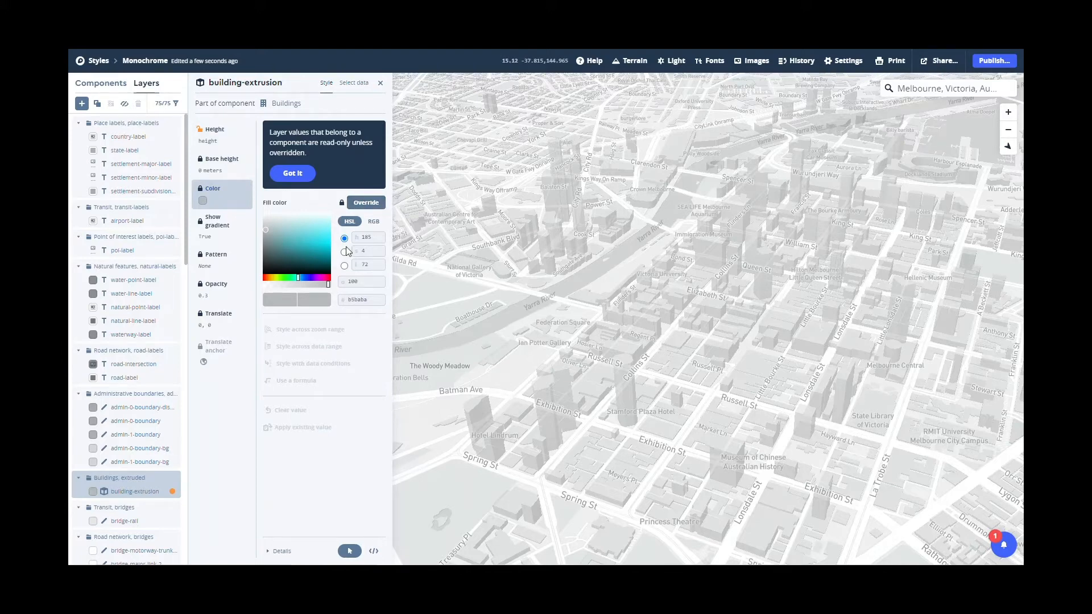
drag(644, 389, 495, 378)
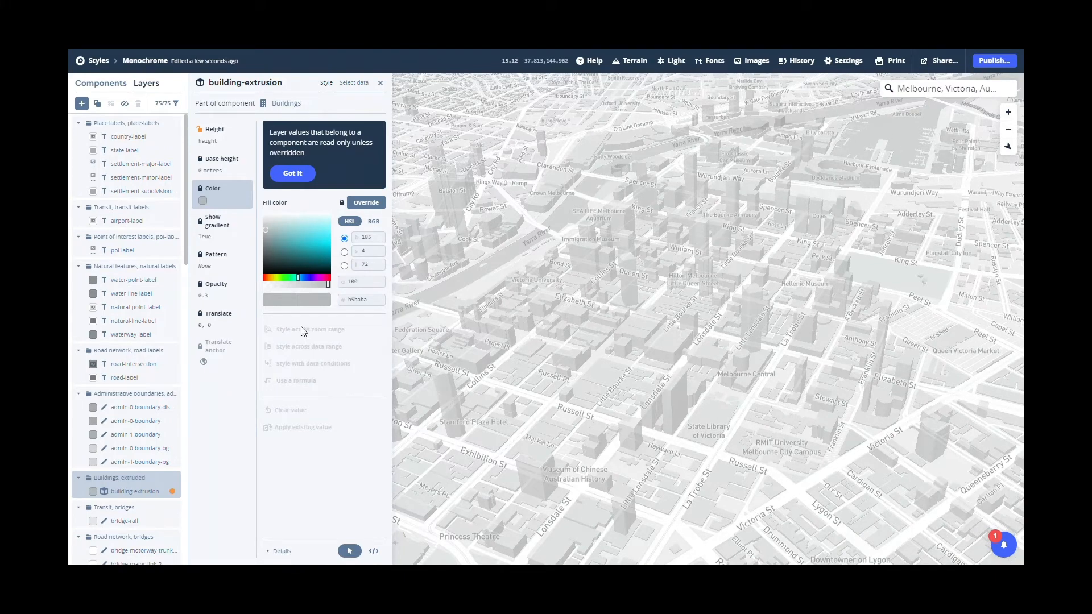
click(367, 203)
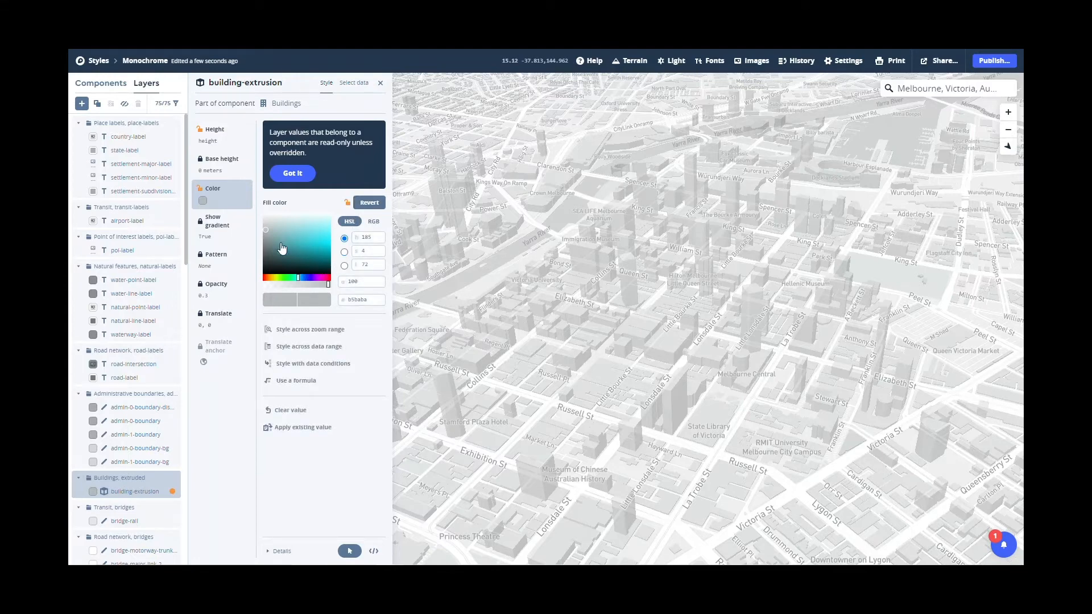
click(280, 244)
click(284, 254)
drag(295, 256, 311, 247)
mouse_move(690, 361)
mouse_down()
mouse_move(733, 299)
mouse_move(726, 349)
mouse_up()
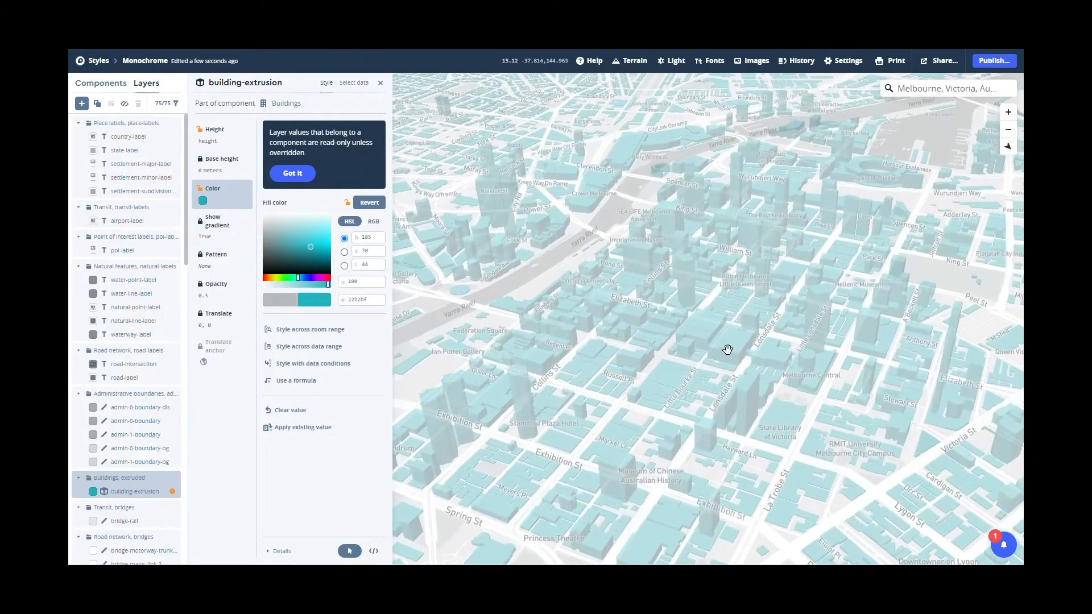
mouse_move(299, 237)
mouse_down()
mouse_move(319, 232)
mouse_move(312, 260)
mouse_move(284, 251)
mouse_up()
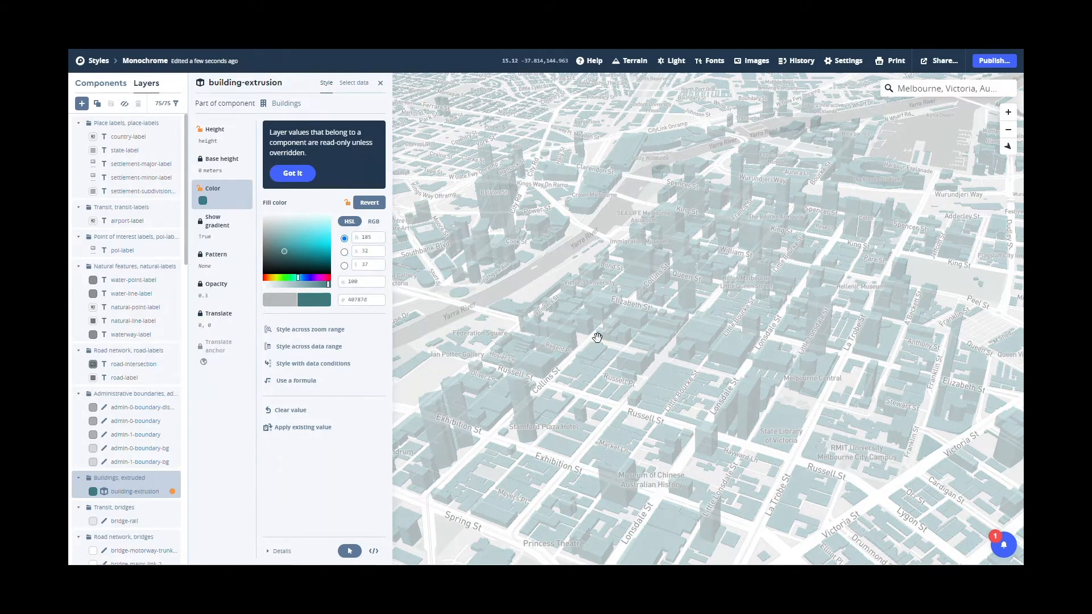
drag(597, 337, 623, 393)
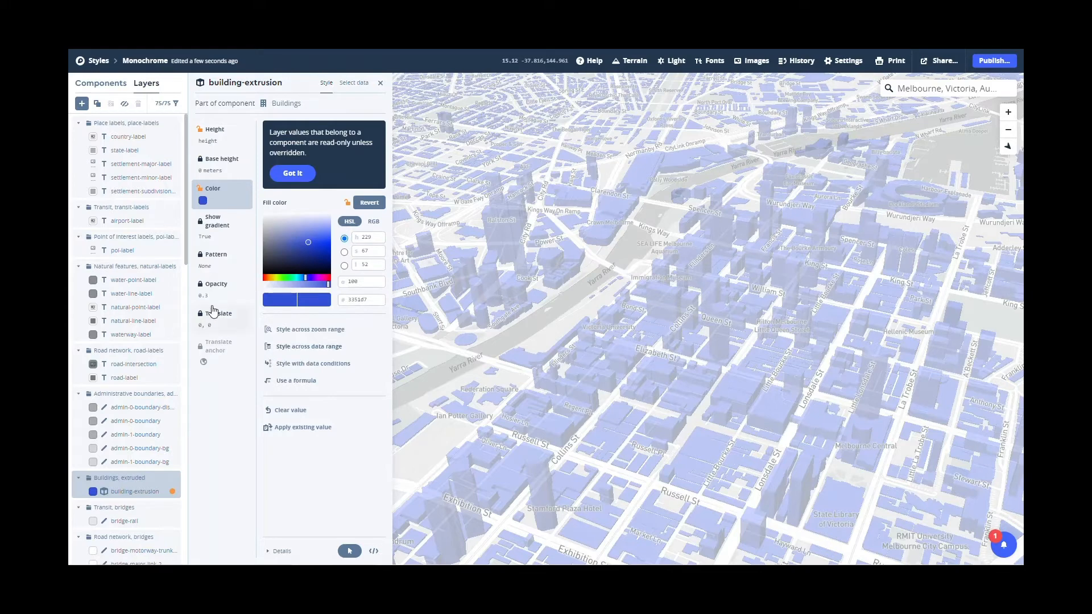
- Set the building fill color to 4d63c7 and style it across the data range of the height field
mouse_move(308, 242)
mouse_down()
mouse_move(299, 256)
mouse_move(298, 241)
mouse_up()
click(291, 349)
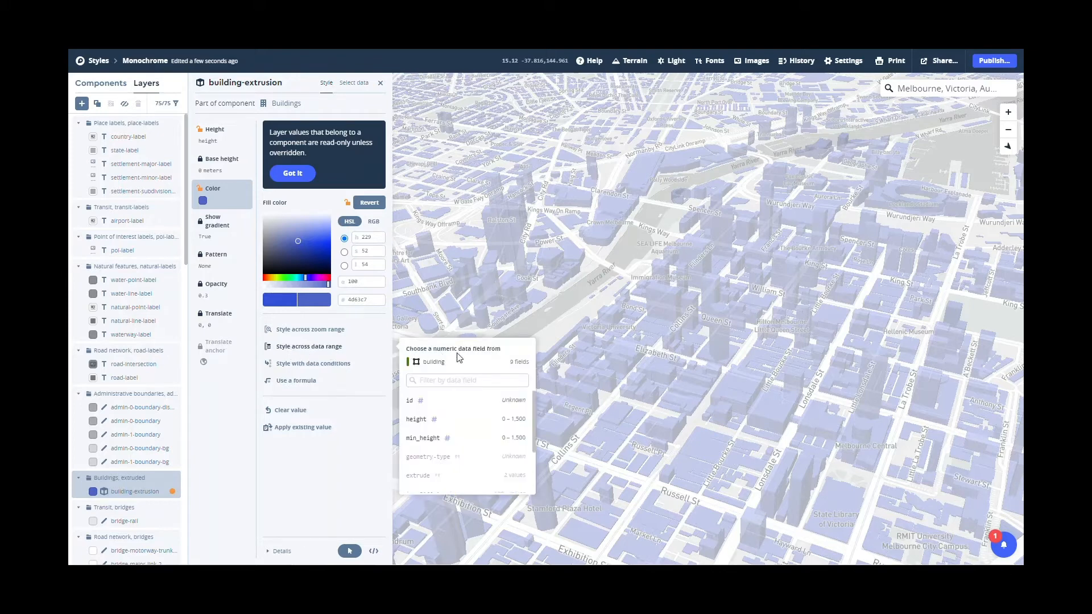
drag(432, 351, 472, 354)
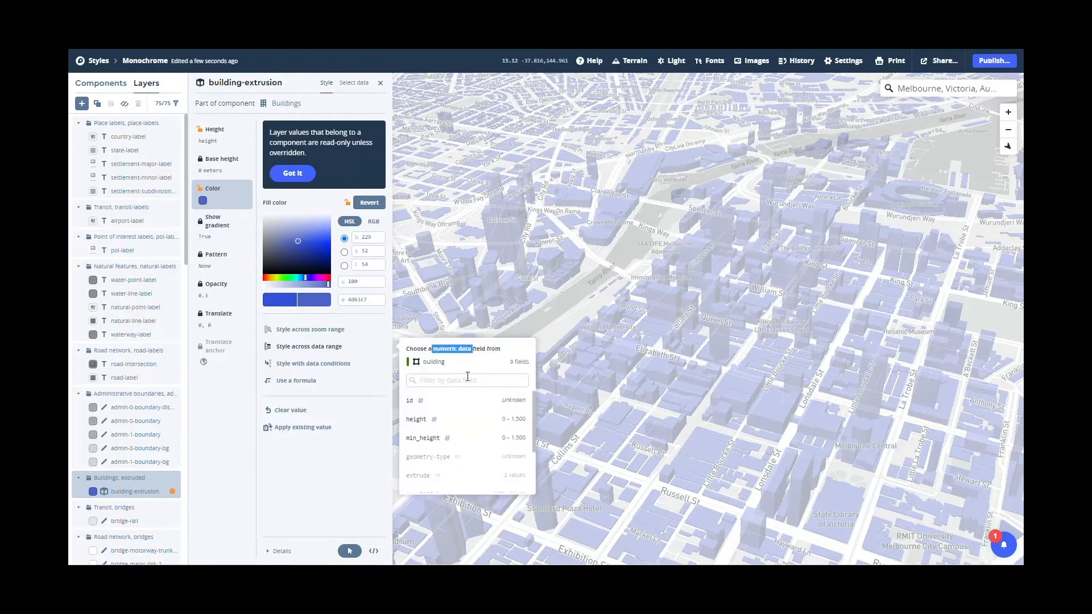
click(416, 421)
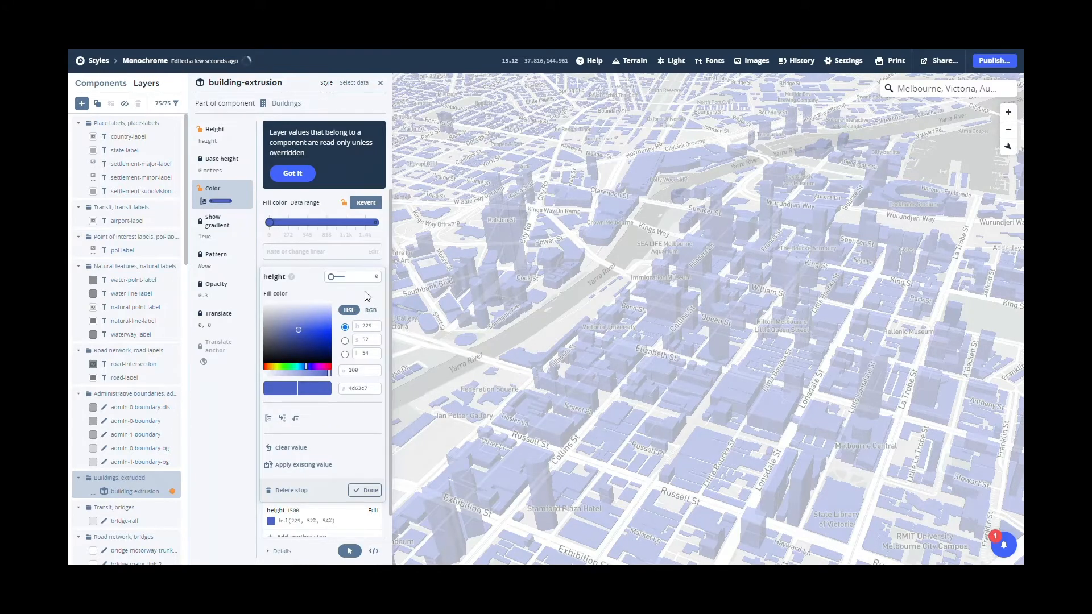
- Set the height 0 stop's fill color to vivid blue hsl(229, 96%, 52%)
click(371, 277)
click(317, 334)
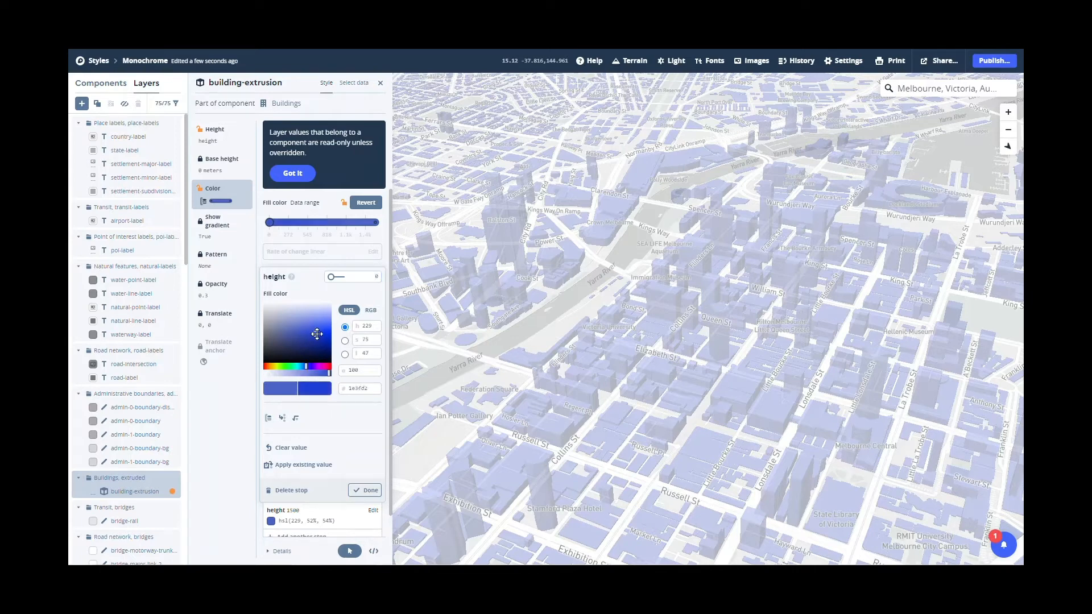
click(330, 330)
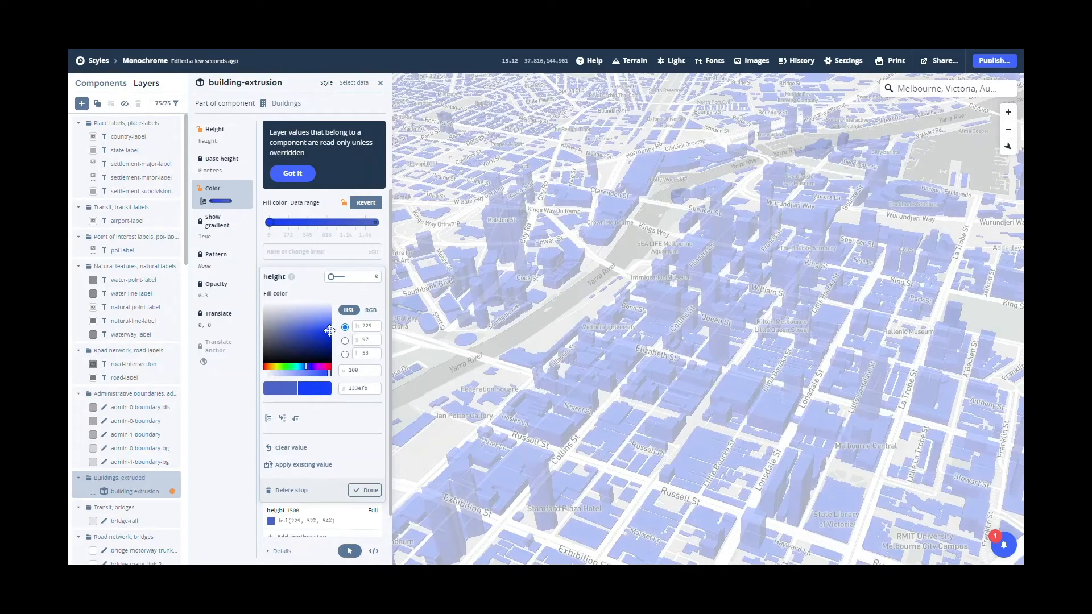
click(329, 331)
click(369, 491)
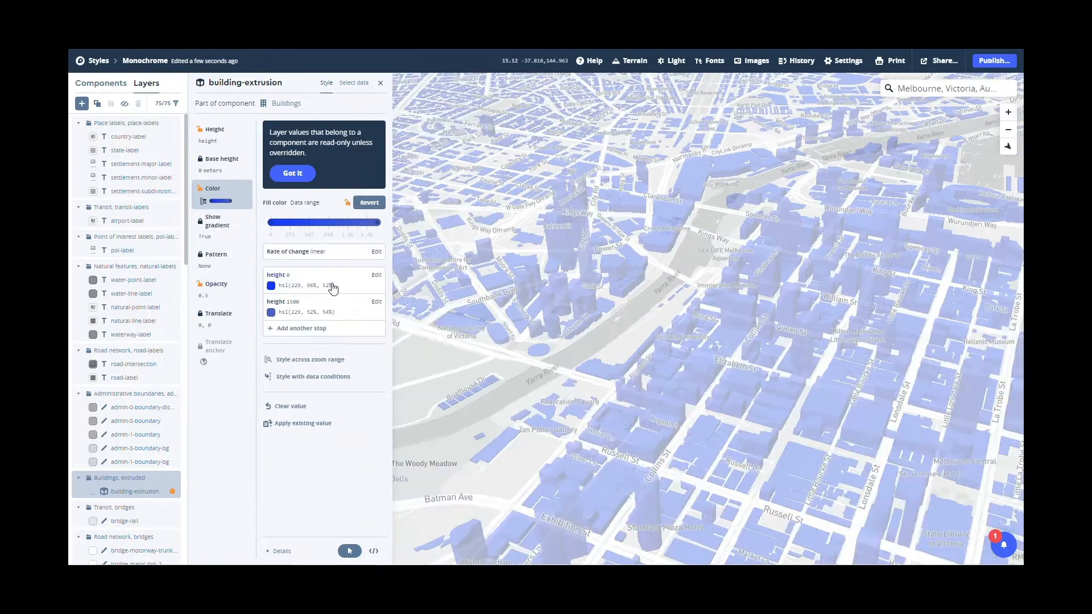
- Override the building-extrusion layer's fill opacity and raise it to 1
click(224, 289)
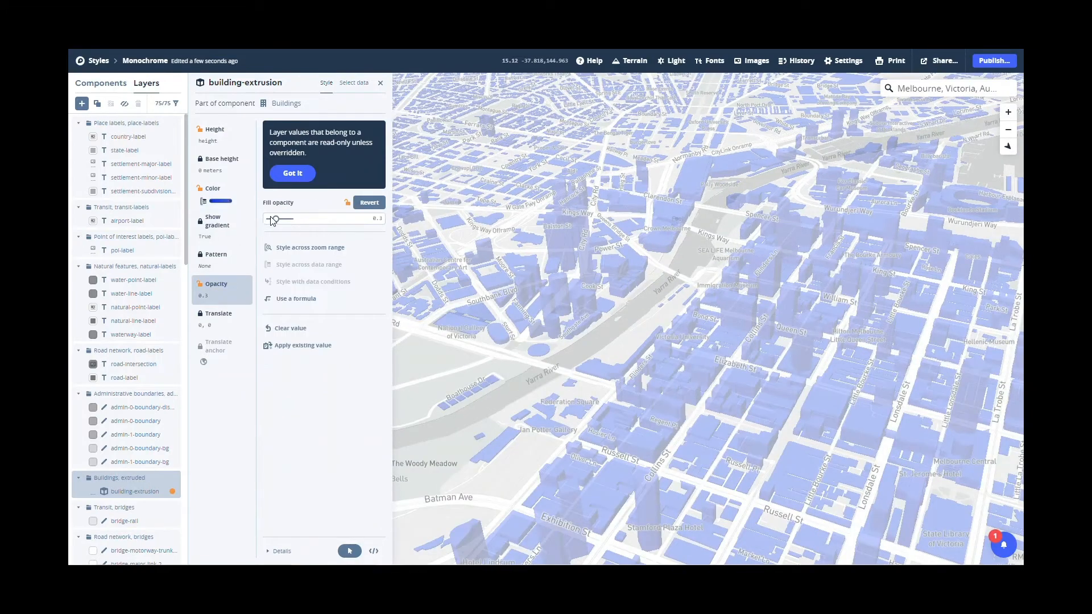
drag(309, 221, 312, 220)
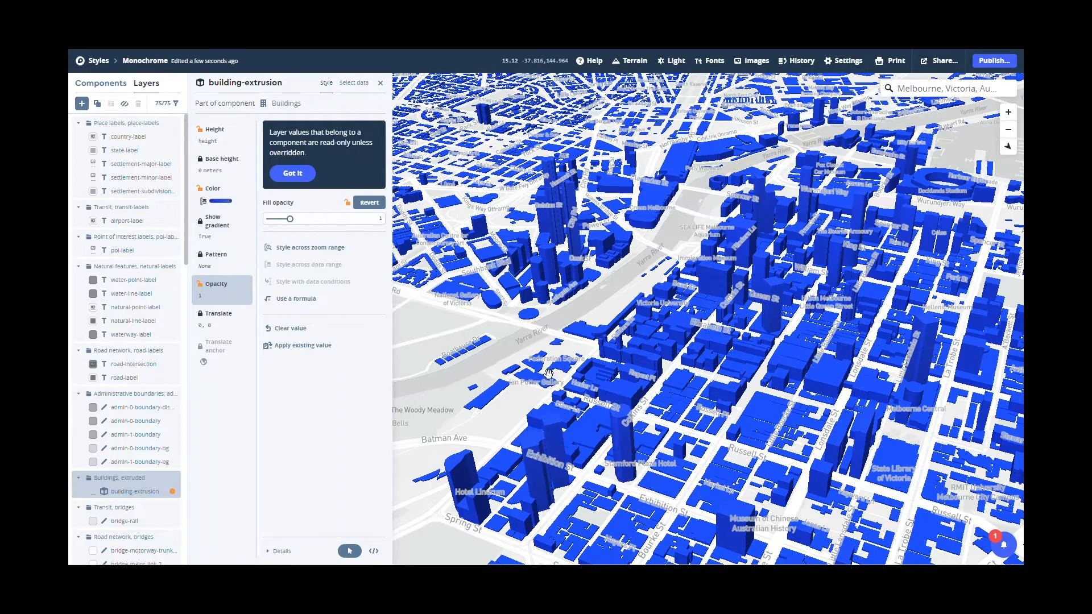
drag(746, 408, 777, 390)
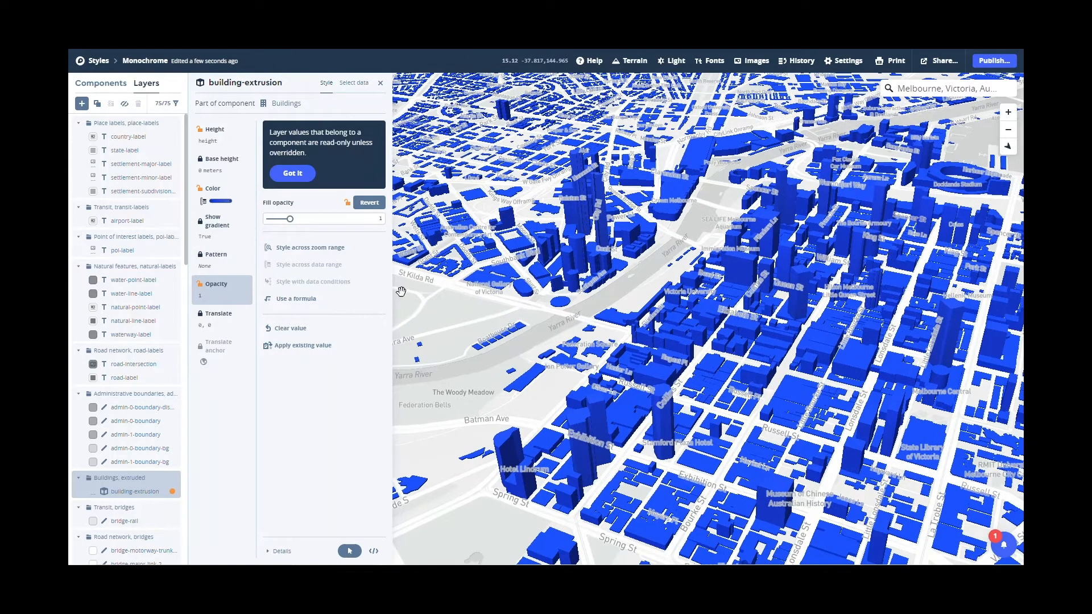
- Change the fill color's 1500 stop to height 7.5 with purple hsl(285, 52%, 54%)
click(224, 195)
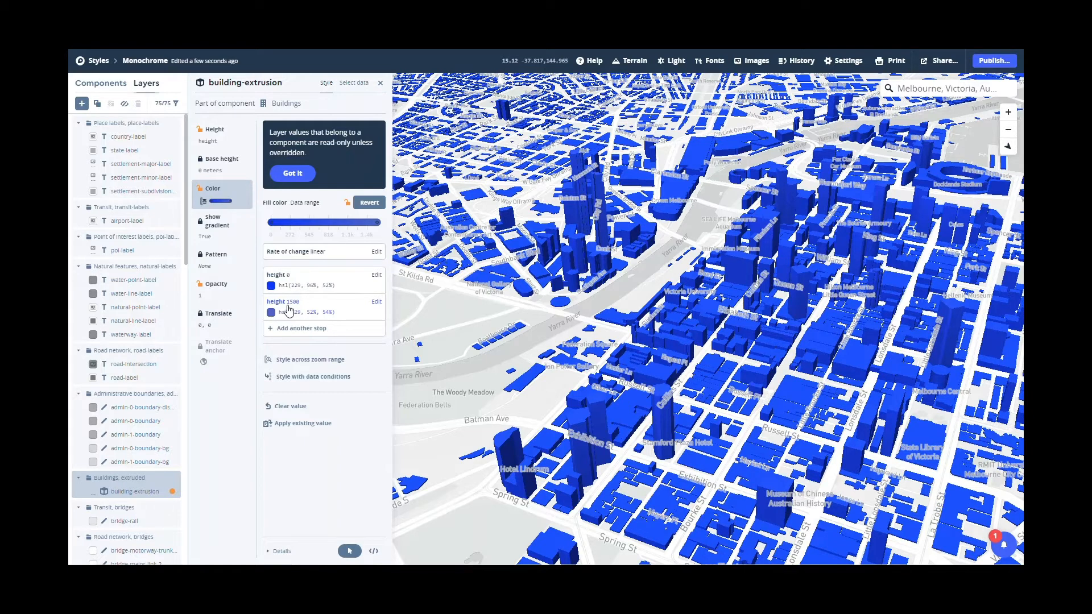
click(306, 310)
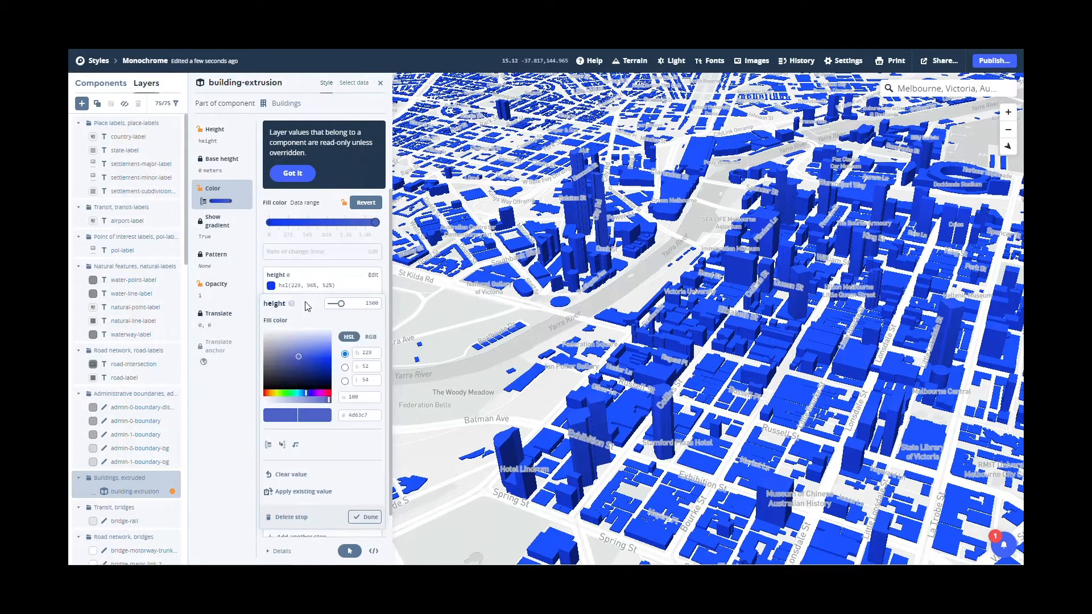
click(370, 303)
key(BackSpace)
text(0)
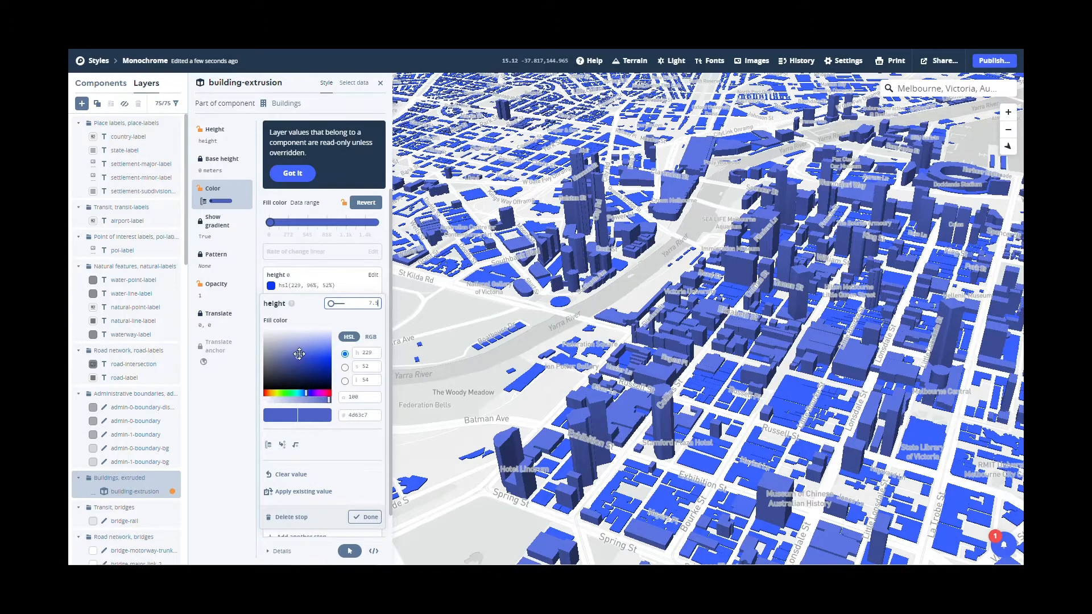
click(318, 393)
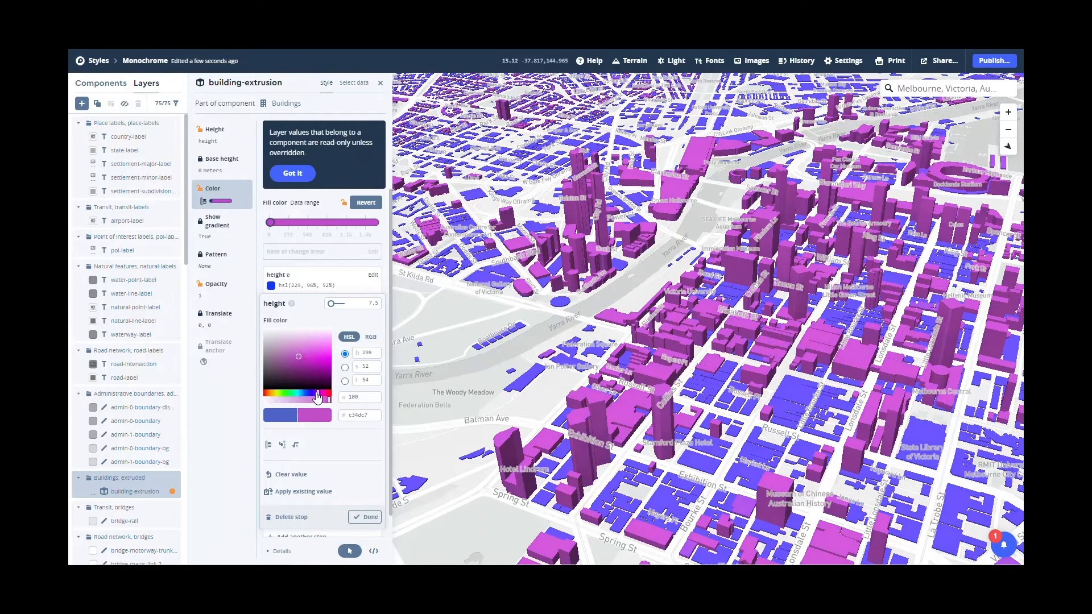
click(316, 392)
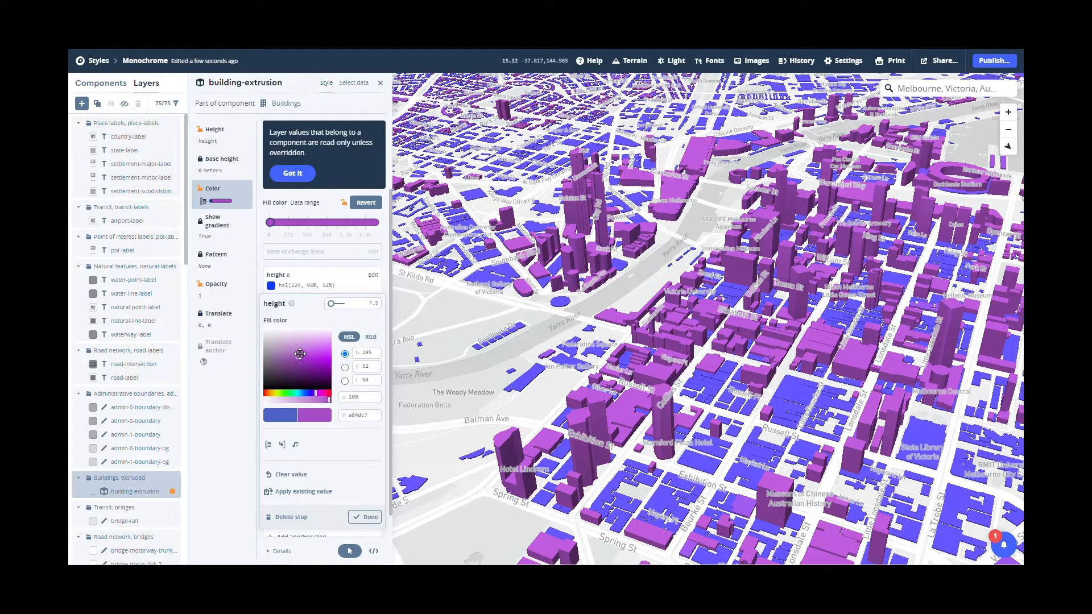
click(373, 517)
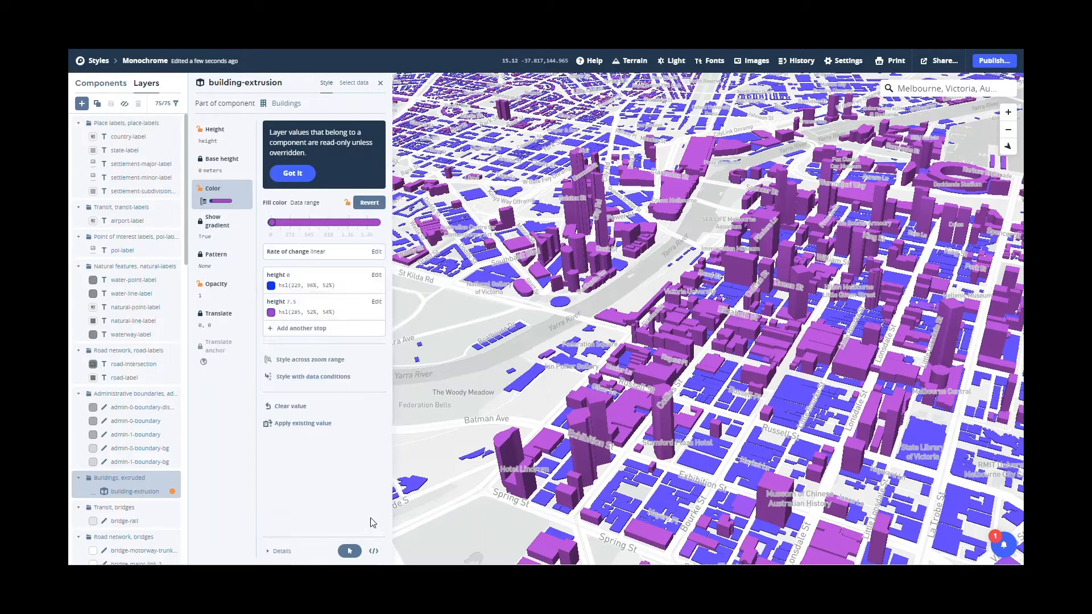
- Add another fill color stop at height 34.5 in pink dd31b5
click(301, 329)
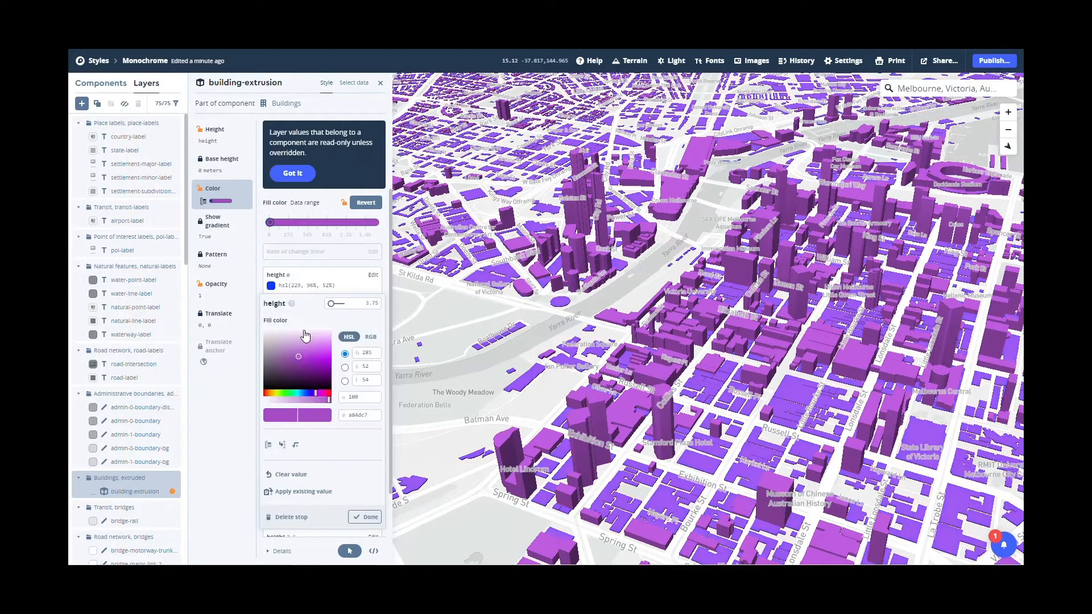
click(367, 302)
text(31b5)
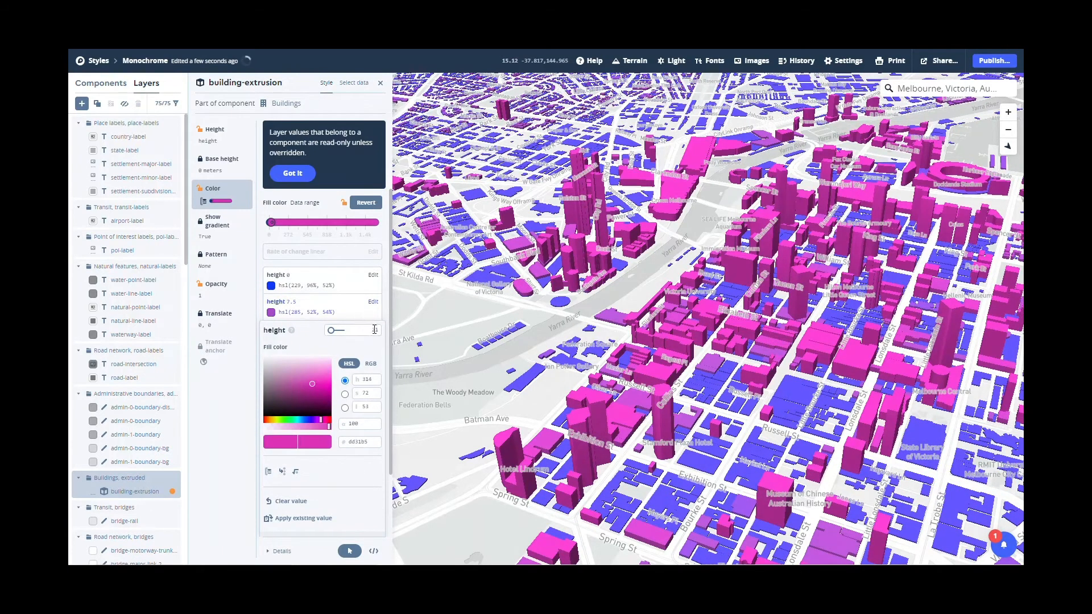
- Set the newly added fill color stop to height 100 with red hsl(347, 67%, 55%)
click(374, 329)
key(BackSpace)
text(100)
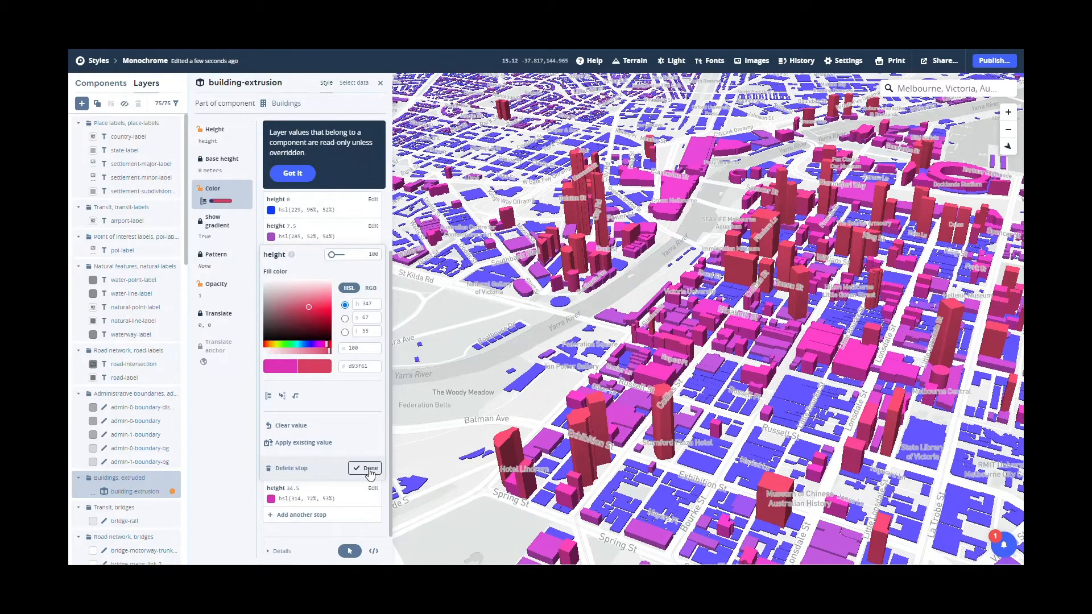
click(368, 470)
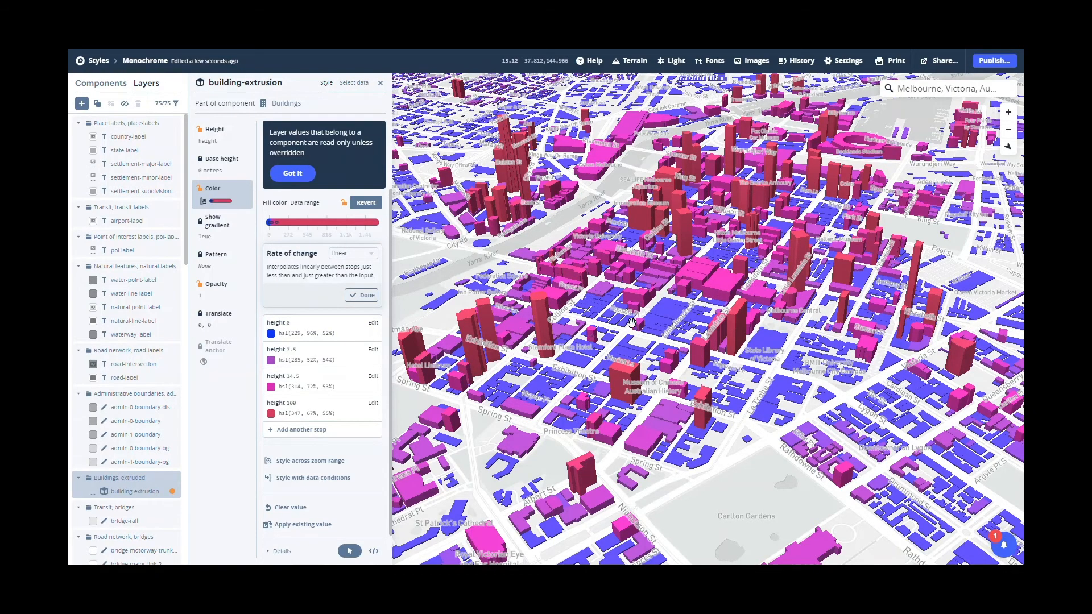
- Try the step rate of change for the fill color and compare the building colors on the map
drag(630, 322, 678, 443)
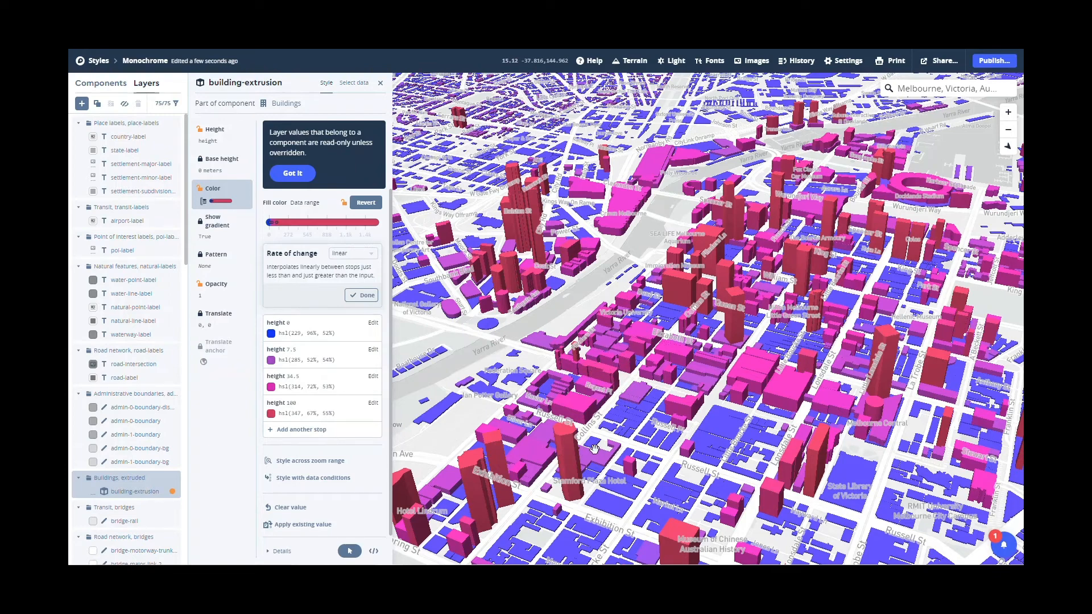
click(372, 260)
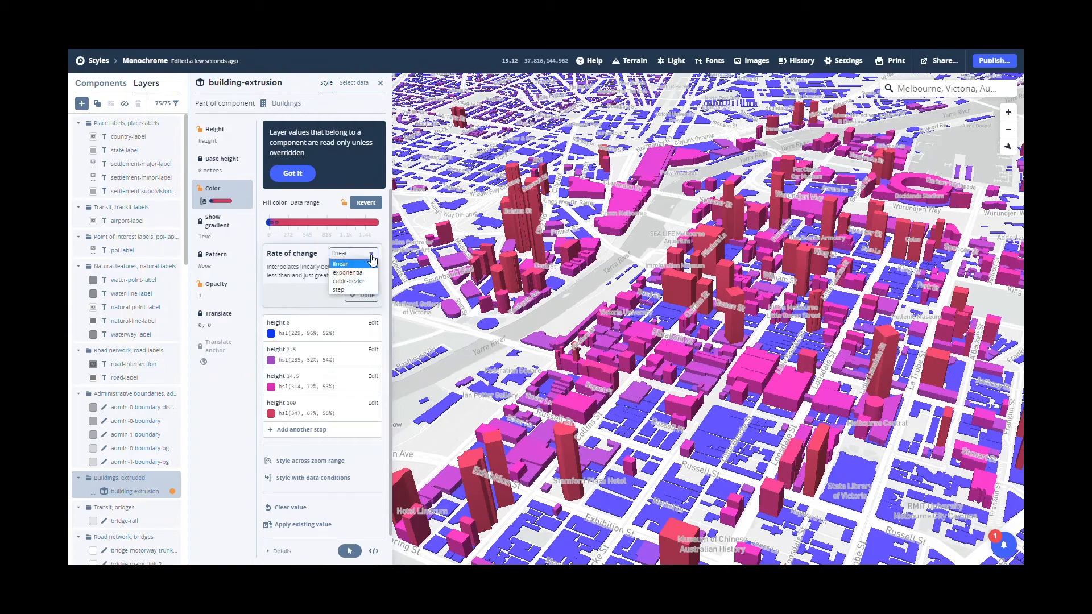
click(356, 286)
drag(696, 513, 588, 460)
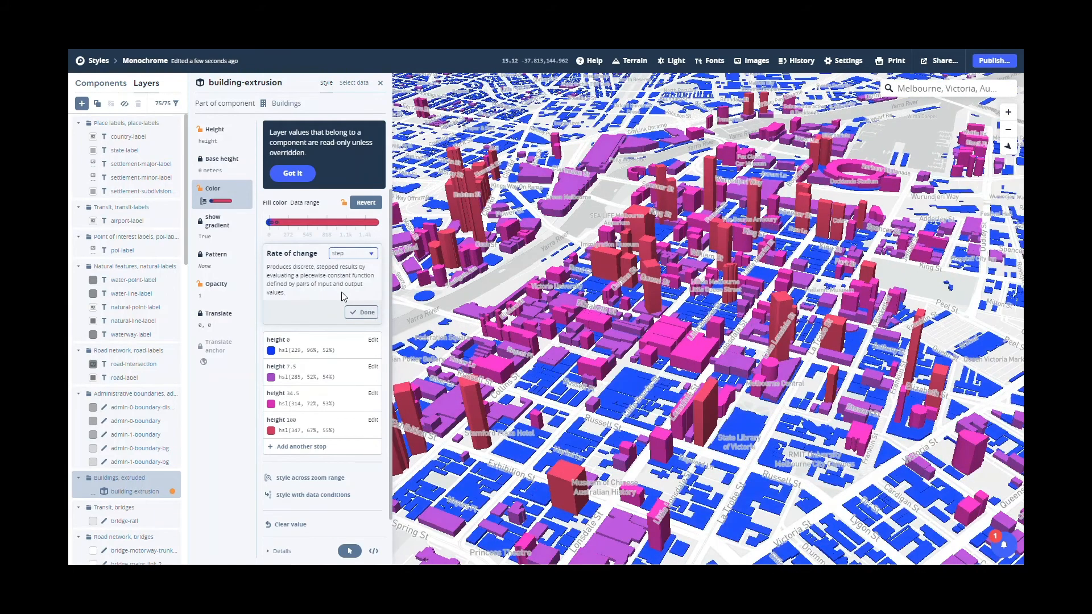
drag(554, 398, 671, 377)
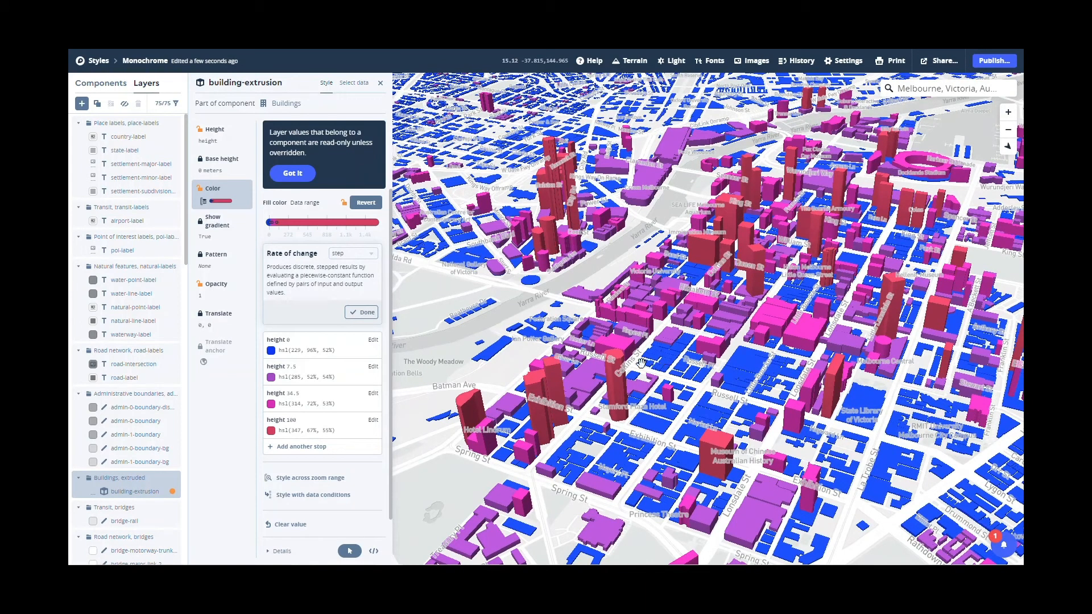
- Return the fill color's rate of change to linear and inspect the colored towers across central Melbourne
click(372, 257)
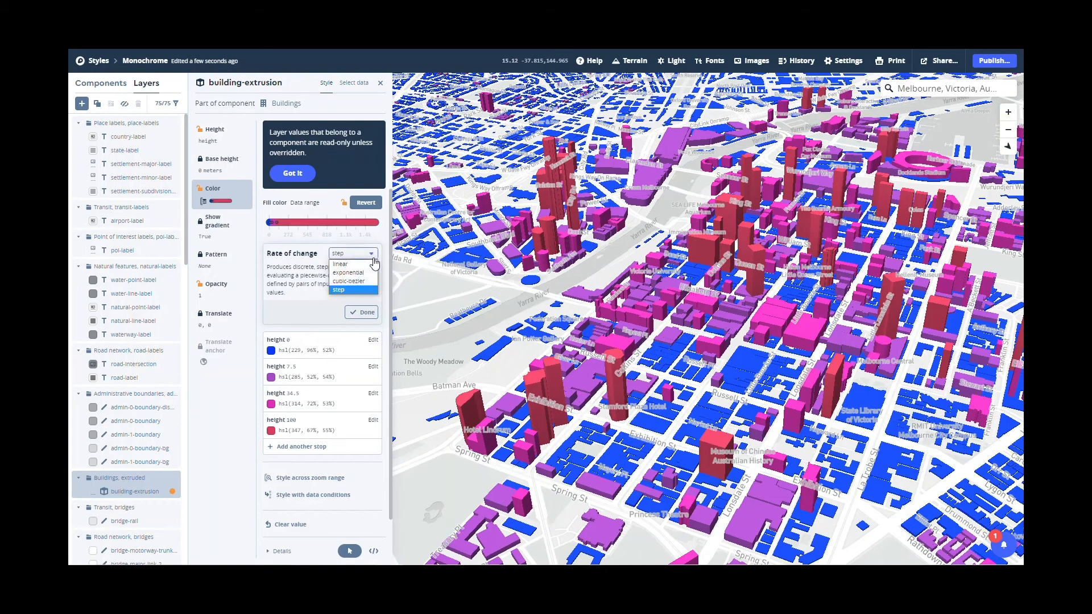
click(351, 265)
drag(776, 388, 547, 456)
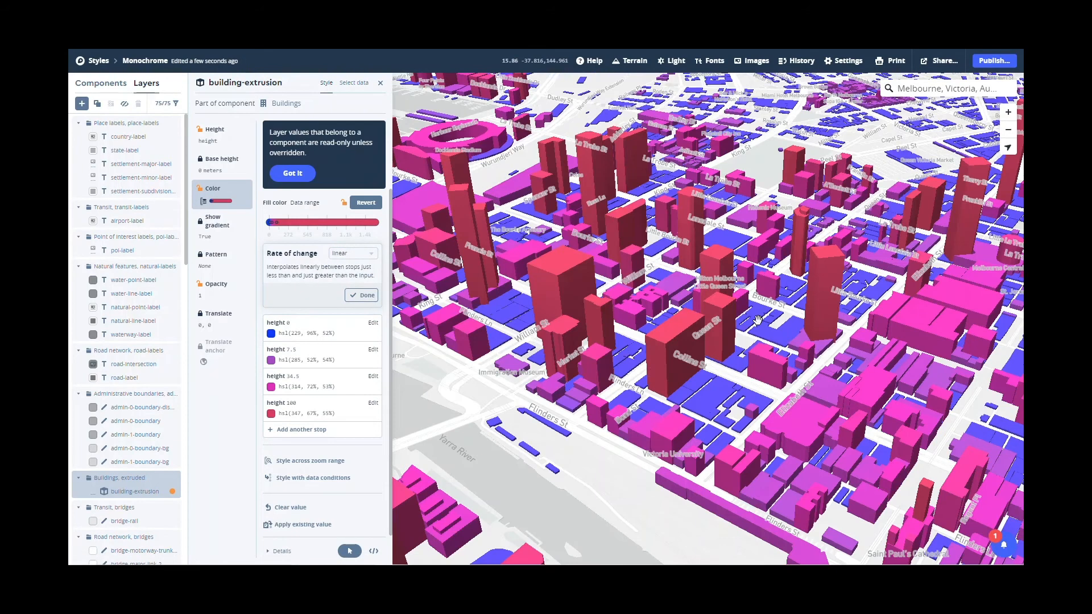
drag(821, 304, 579, 378)
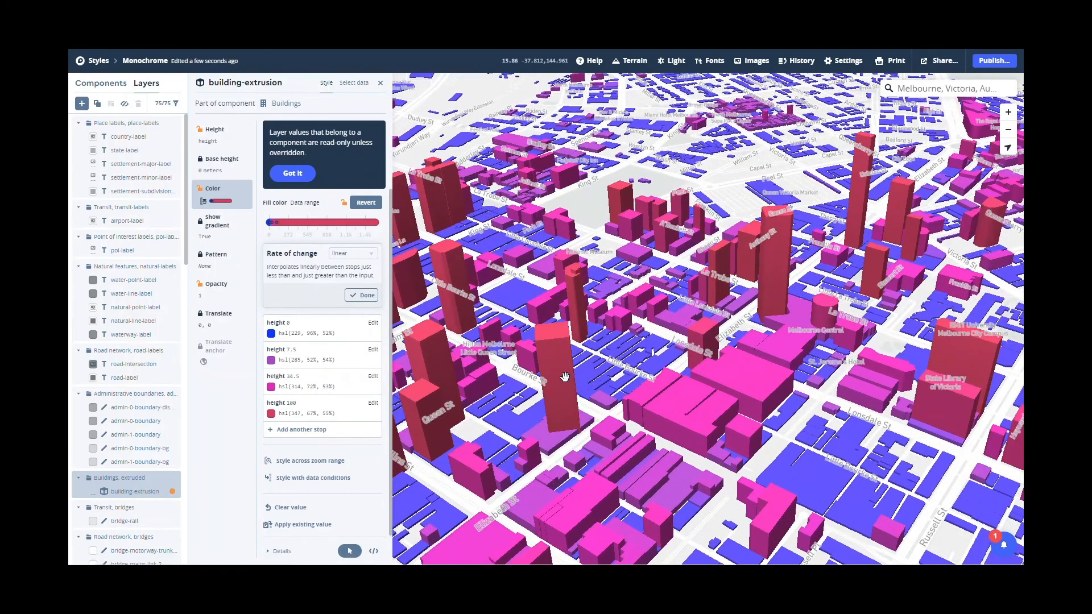
scroll(569, 390, down, 1)
scroll(568, 390, down, 3)
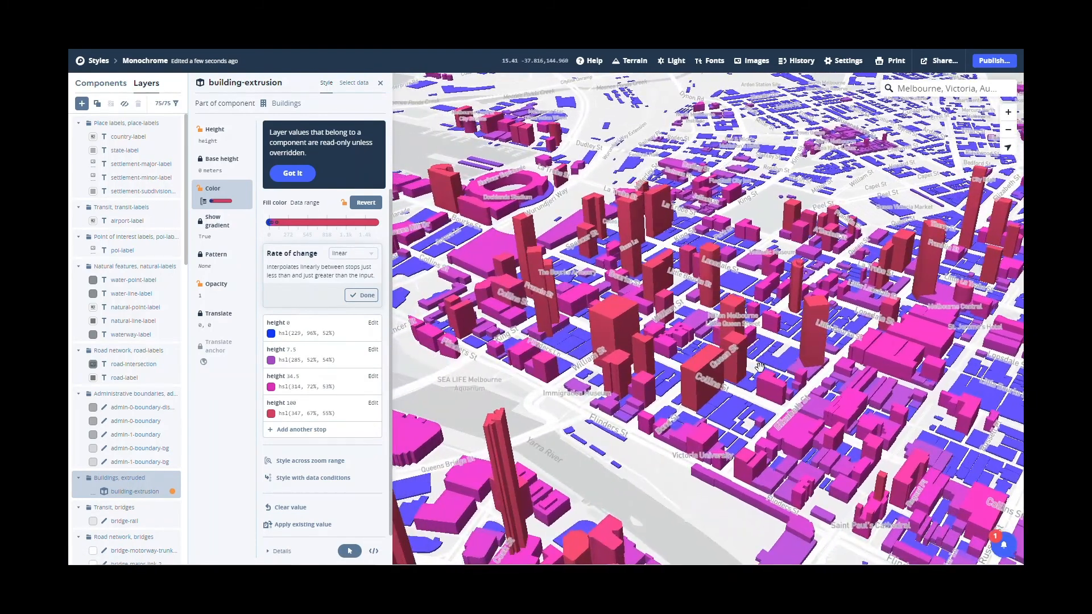